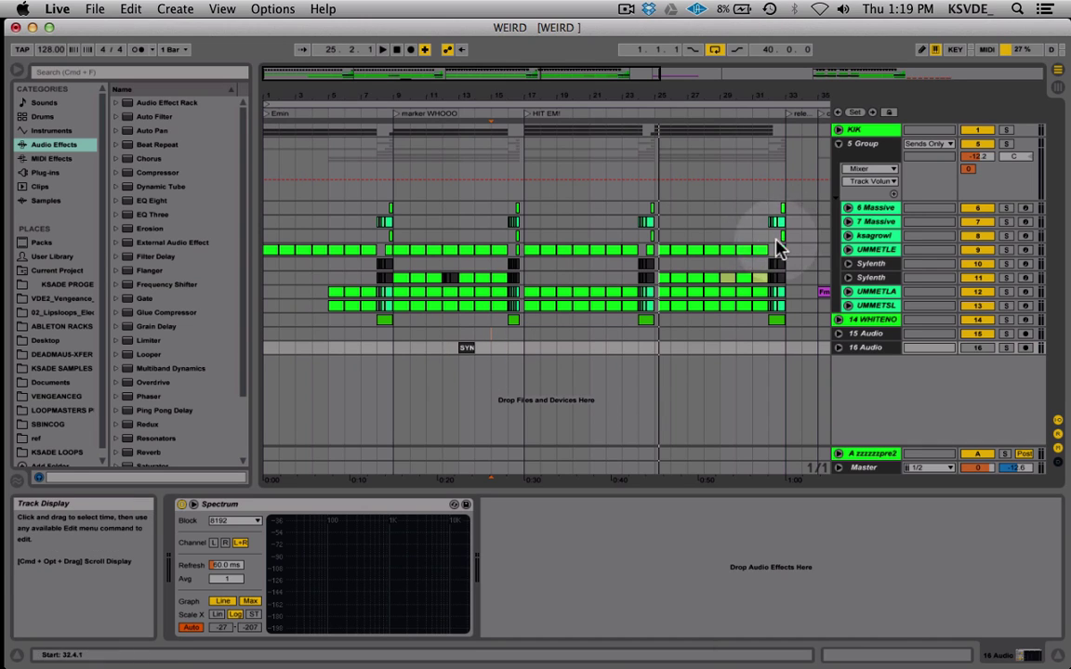
Examine the effects chain on the 5 Group track, from the Auto Filter through Sausage Fattener to the Compressor and EQ Eight.
click(857, 148)
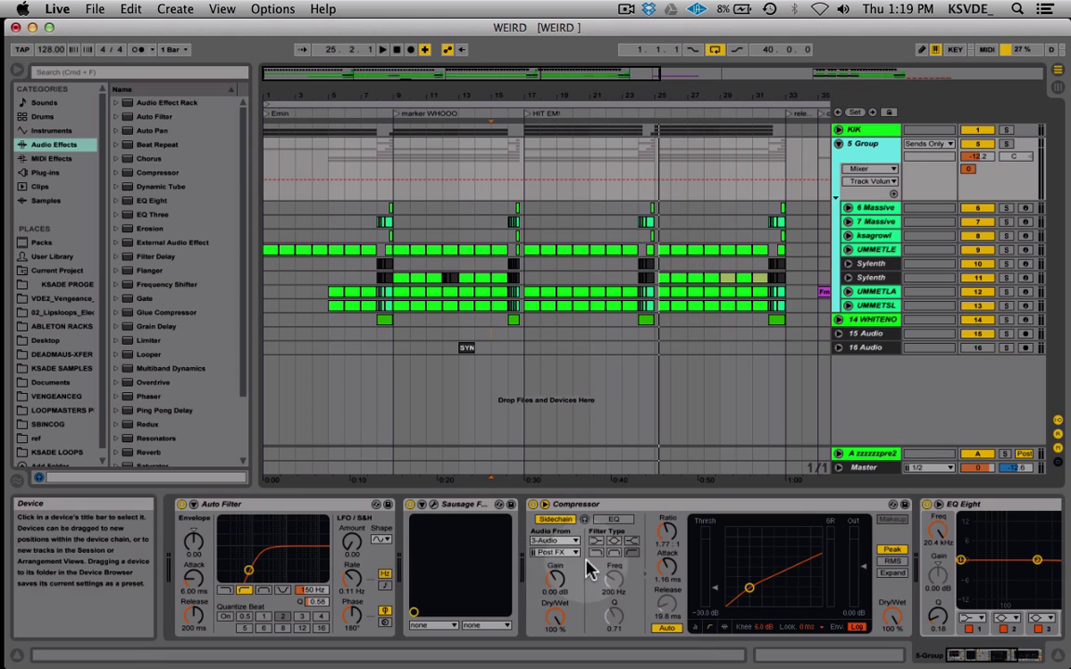
scroll(588, 569, left, 3)
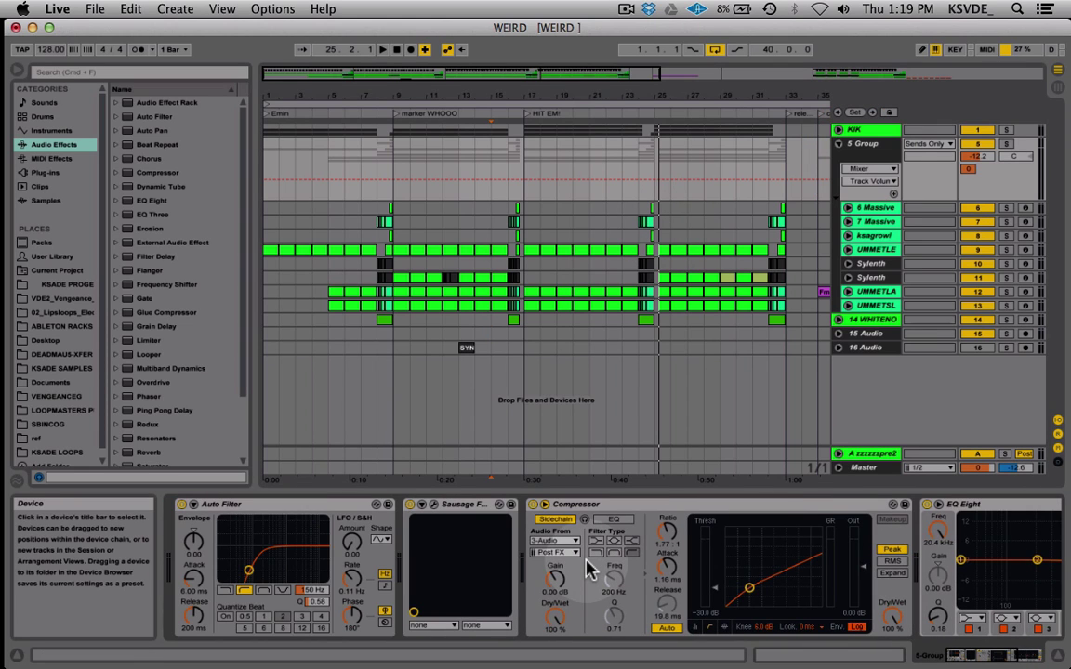
scroll(588, 569, right, 3)
scroll(588, 569, left, 3)
scroll(587, 569, right, 3)
scroll(588, 570, left, 3)
scroll(587, 569, right, 1)
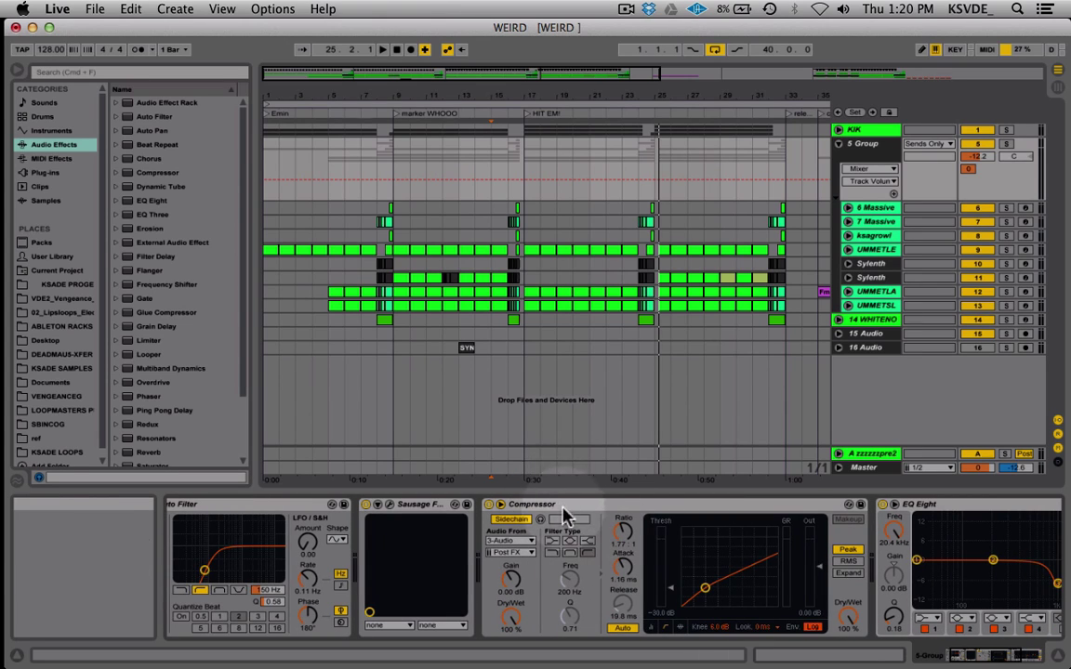
scroll(556, 514, left, 1)
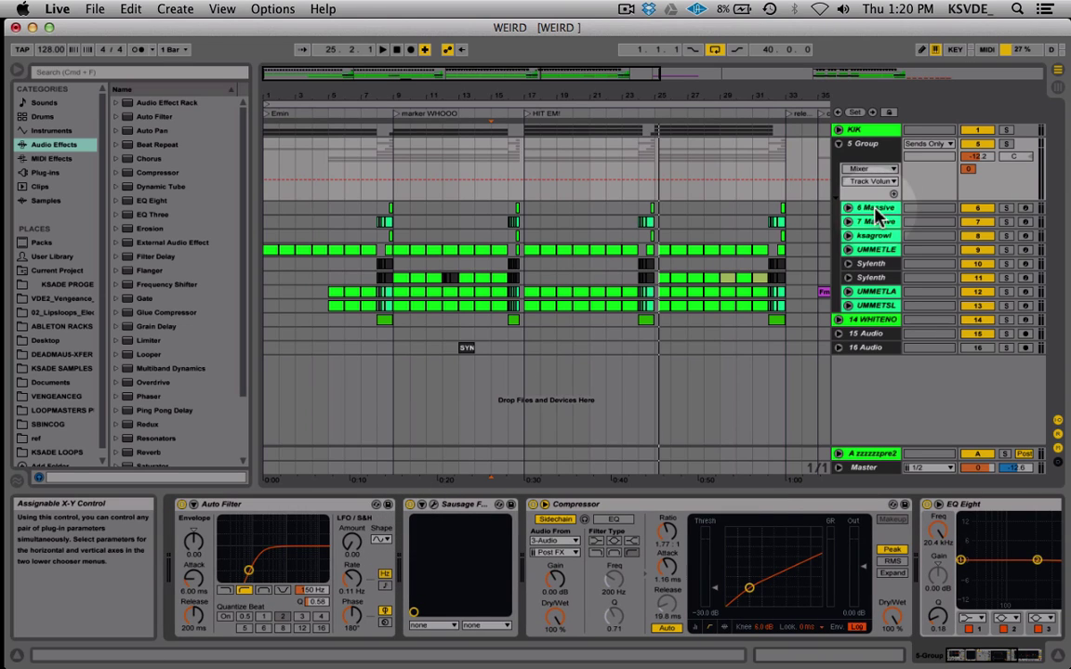
scroll(623, 566, right, 1)
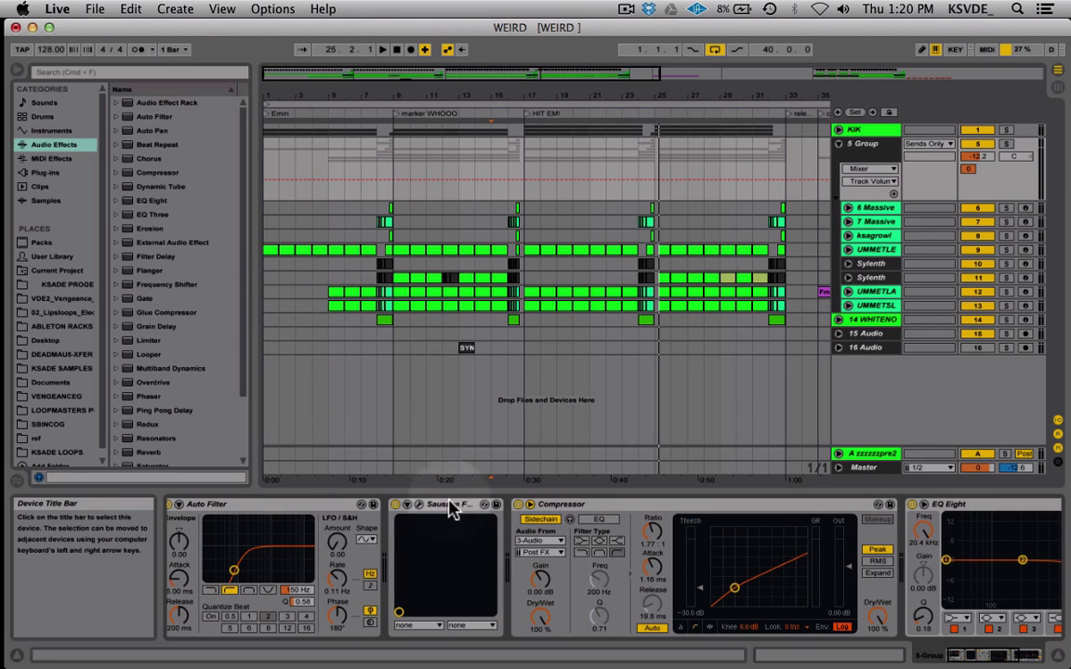
Inspect the group's Sausage Fattener settings and compare the sound with the effect bypassed and active during playback.
click(415, 504)
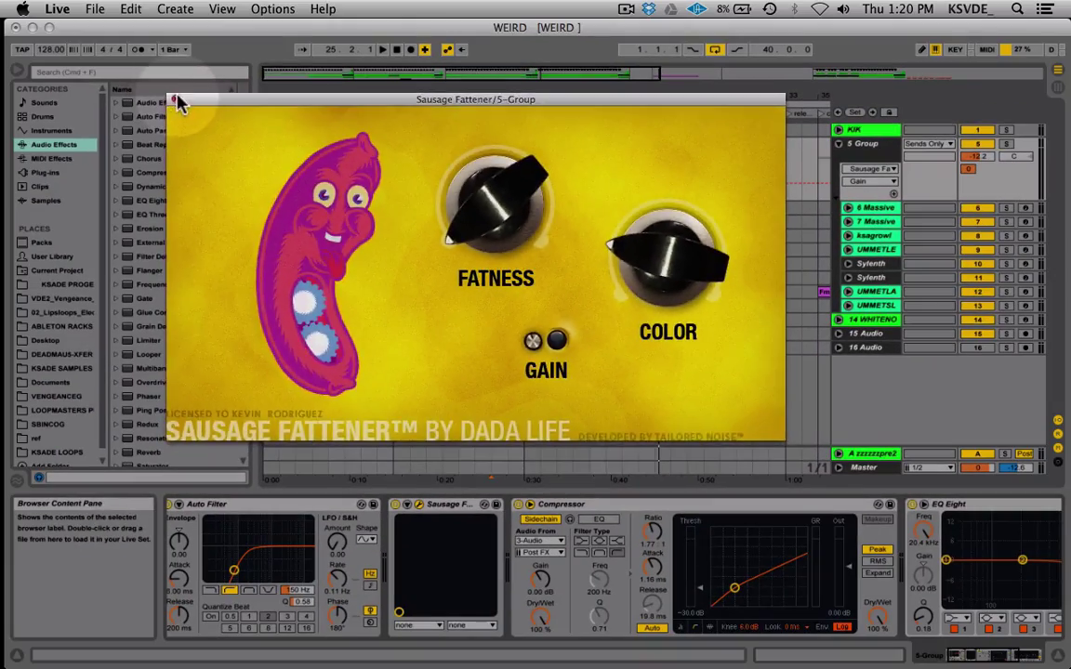
click(175, 101)
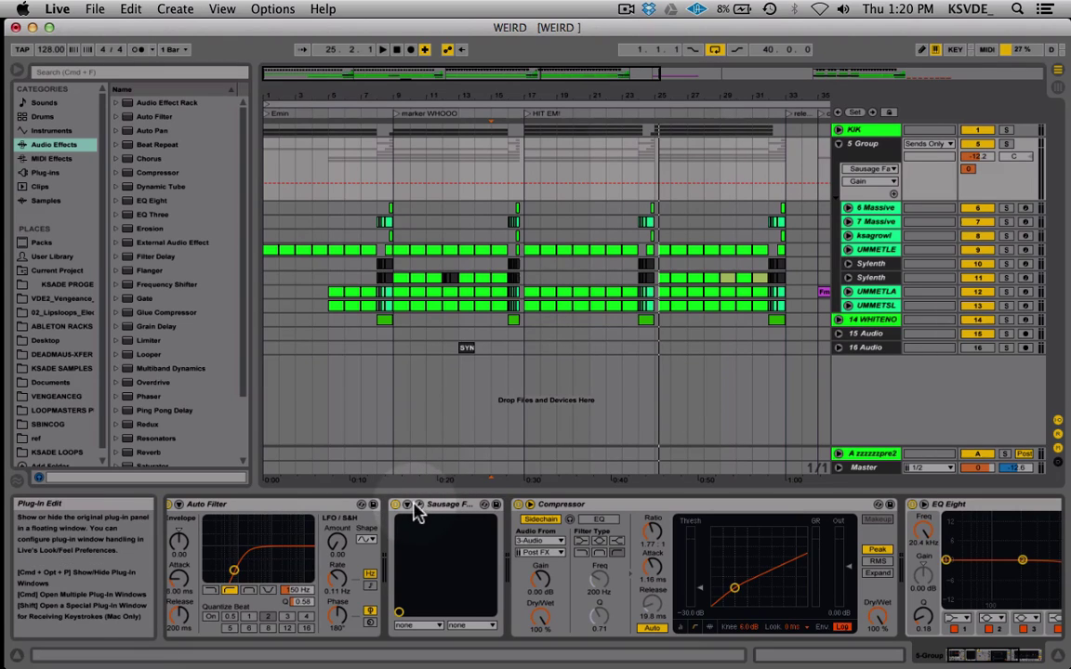
key(space)
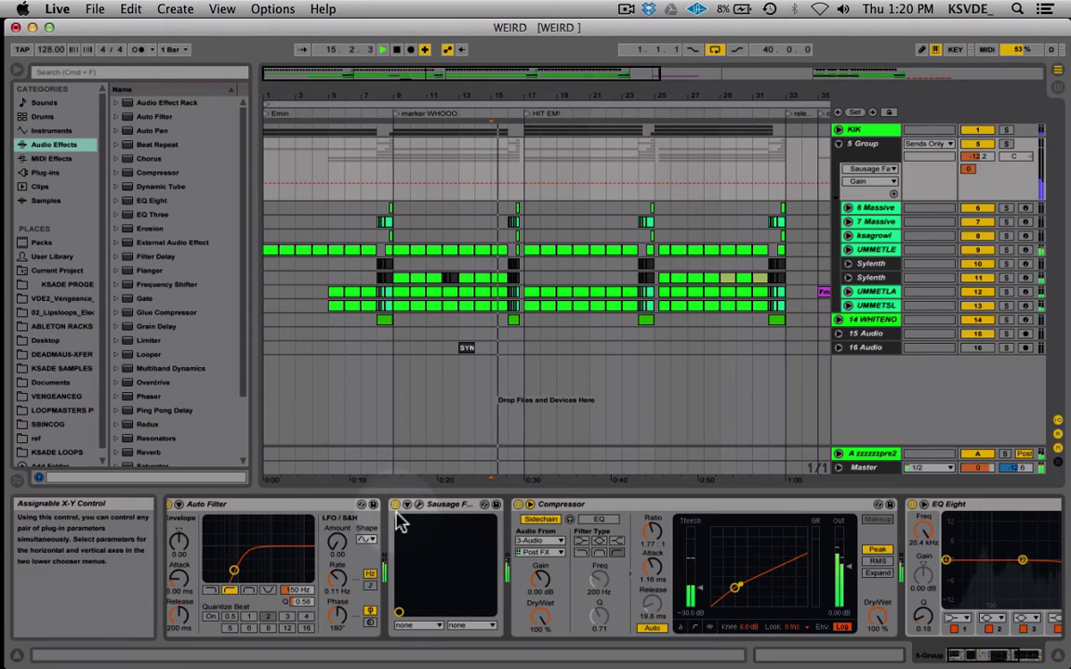
click(395, 505)
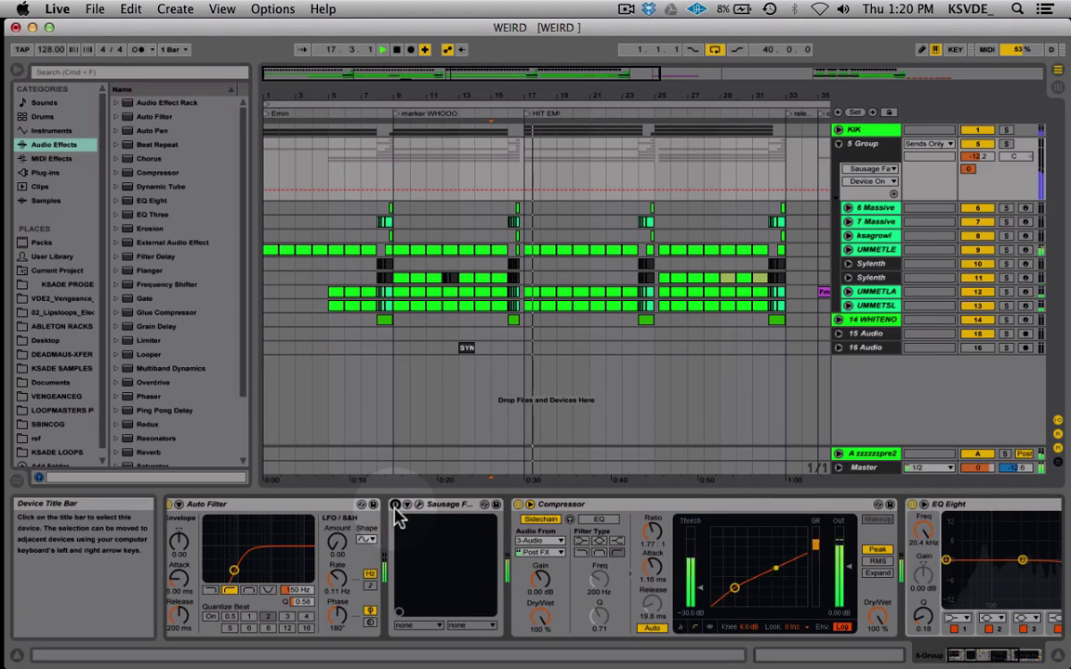
click(395, 505)
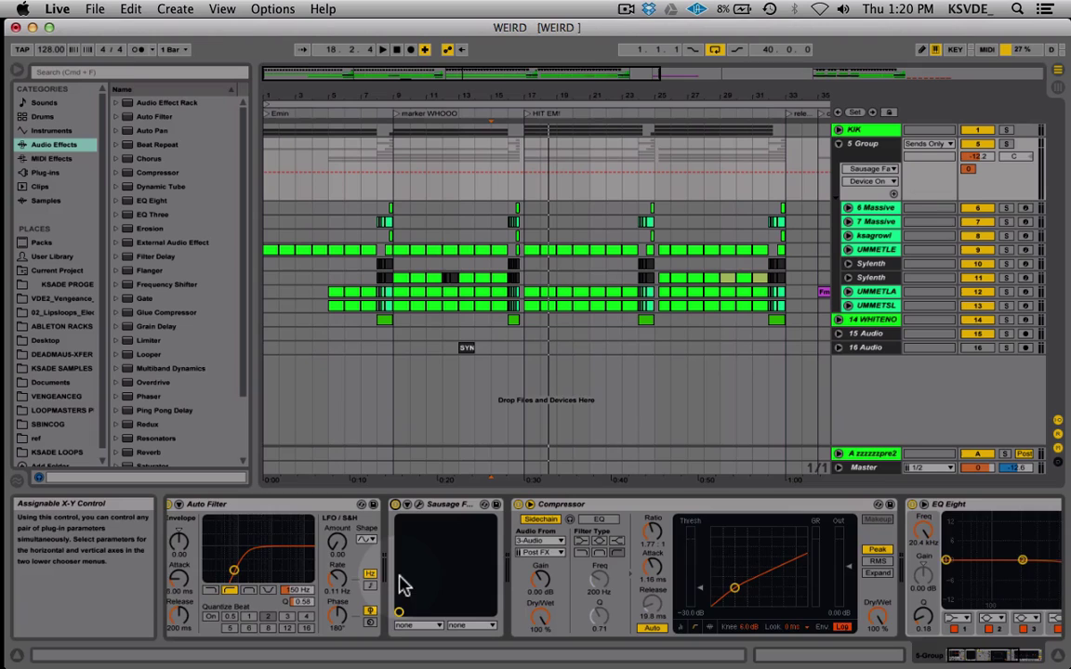
Review the group's Auto Filter, sidechained Compressor and EQ Eight settings.
scroll(406, 585, left, 2)
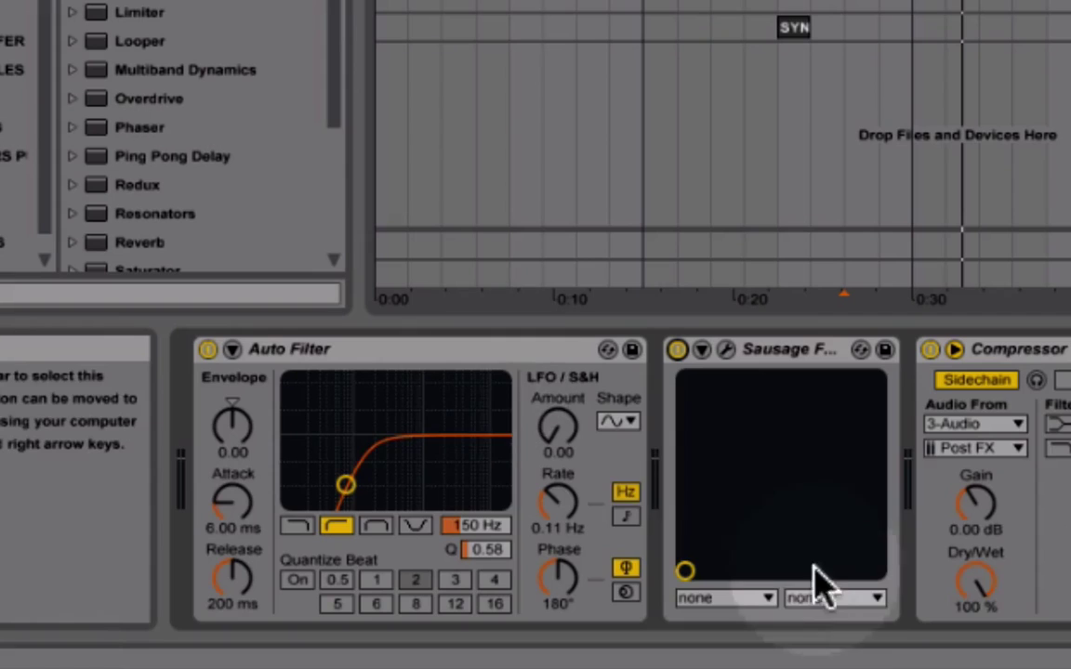
scroll(829, 610, right, 5)
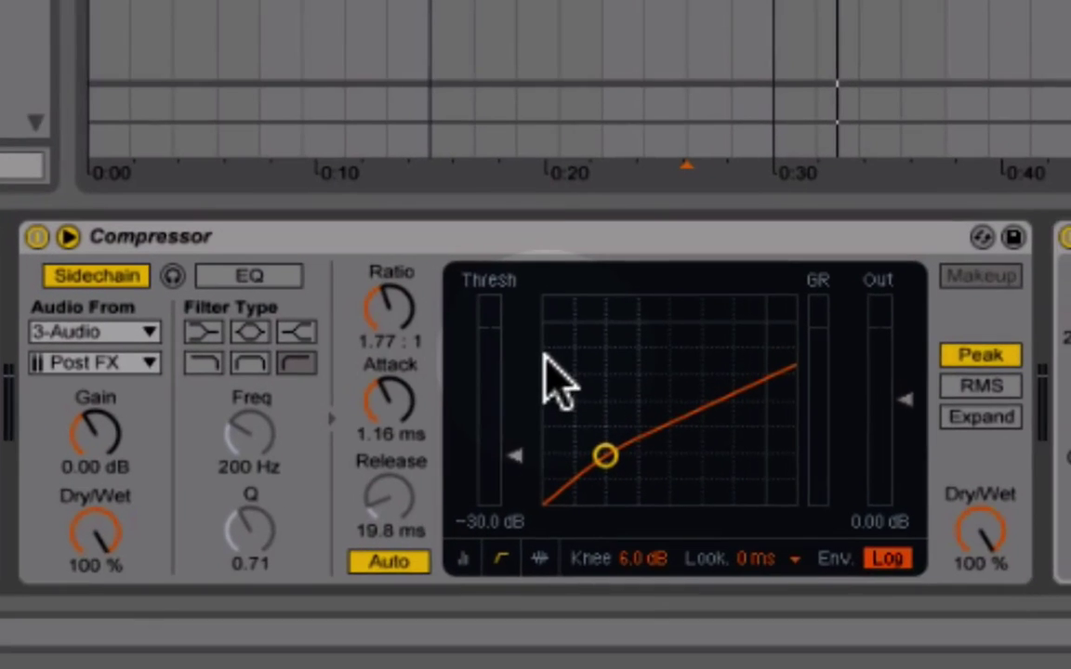
scroll(558, 381, left, 3)
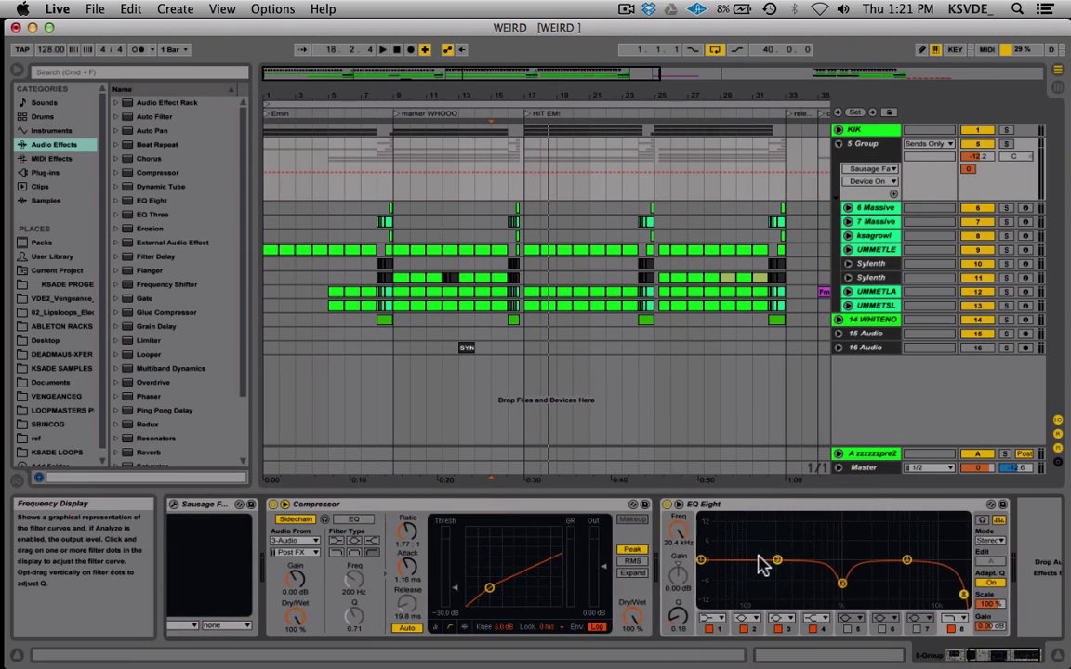
scroll(755, 566, left, 3)
Recolor the UMMETLEAD track's clips from bar 9 to bar 32 black.
click(872, 249)
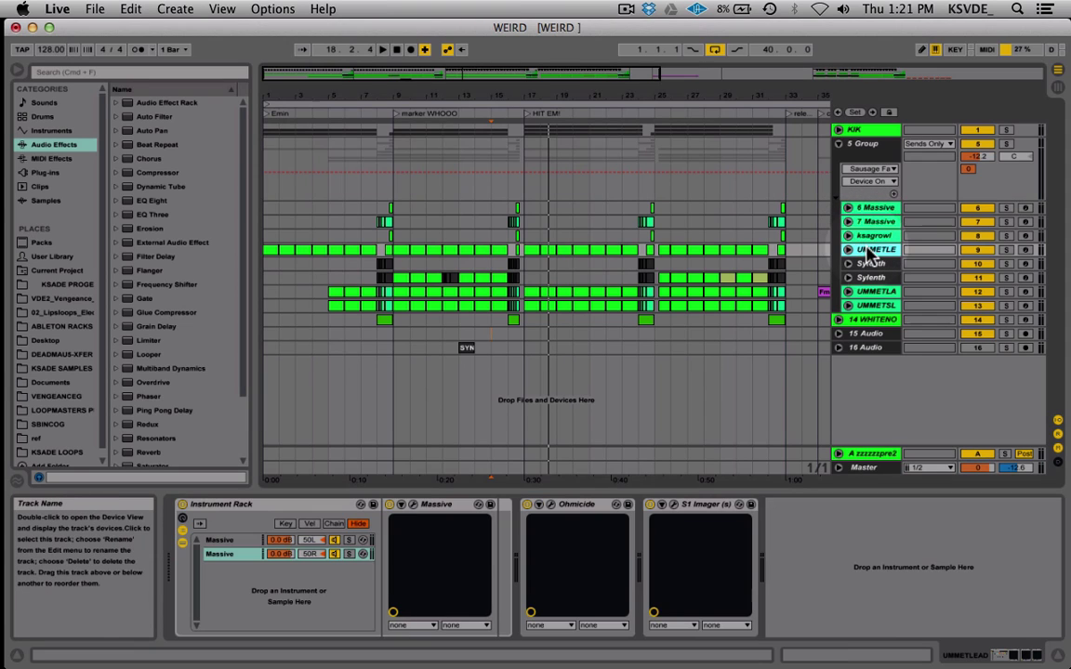
click(399, 249)
click(764, 251)
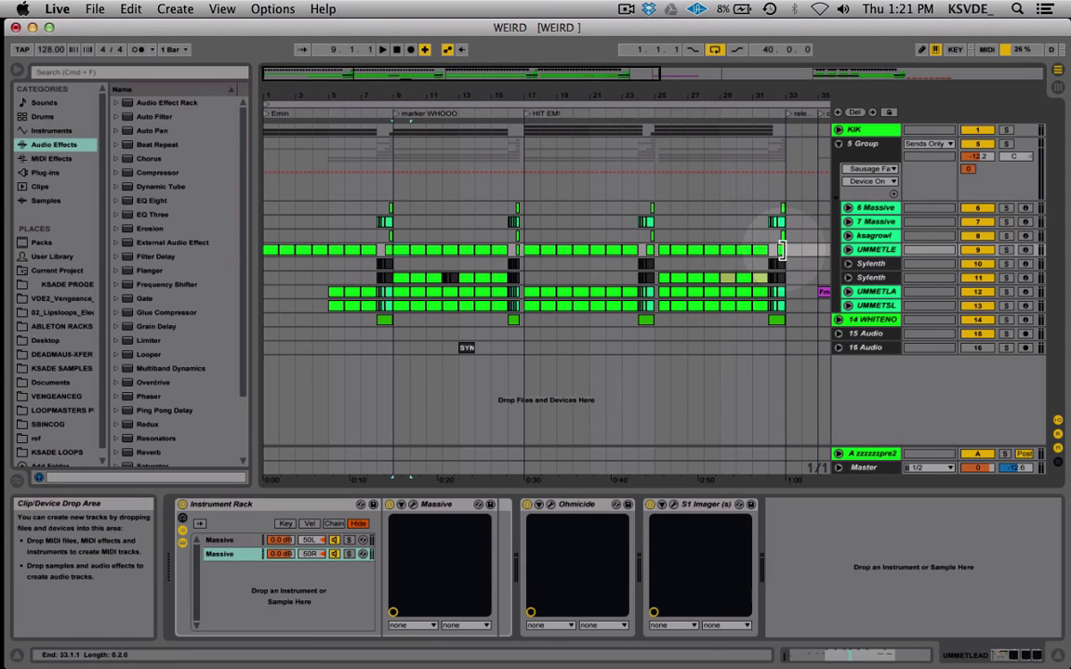
right_click(760, 256)
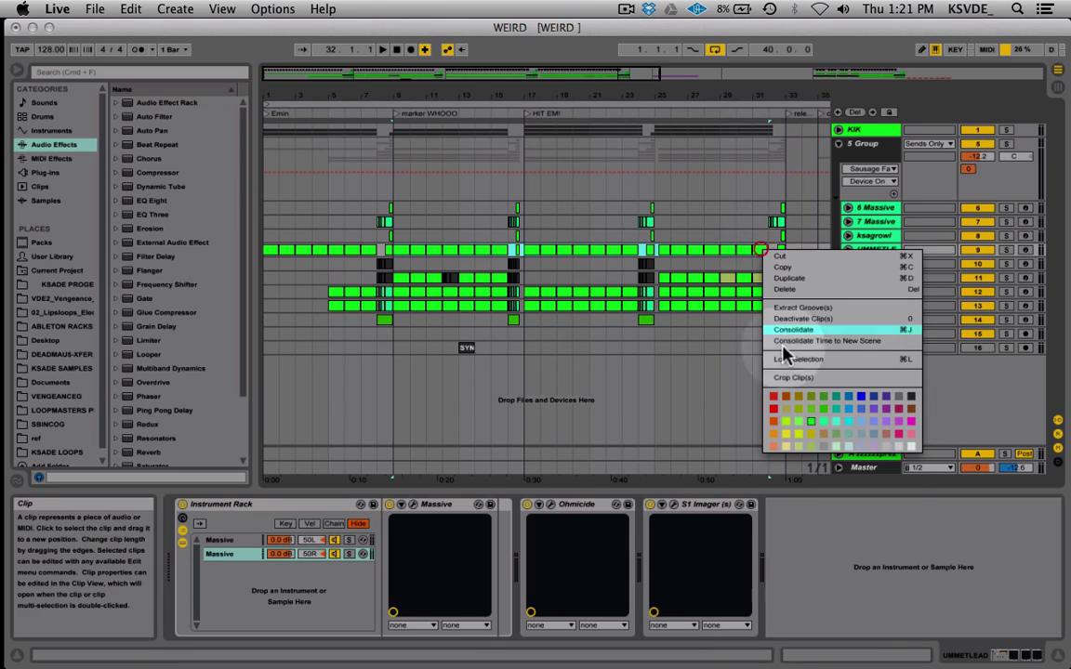
click(911, 398)
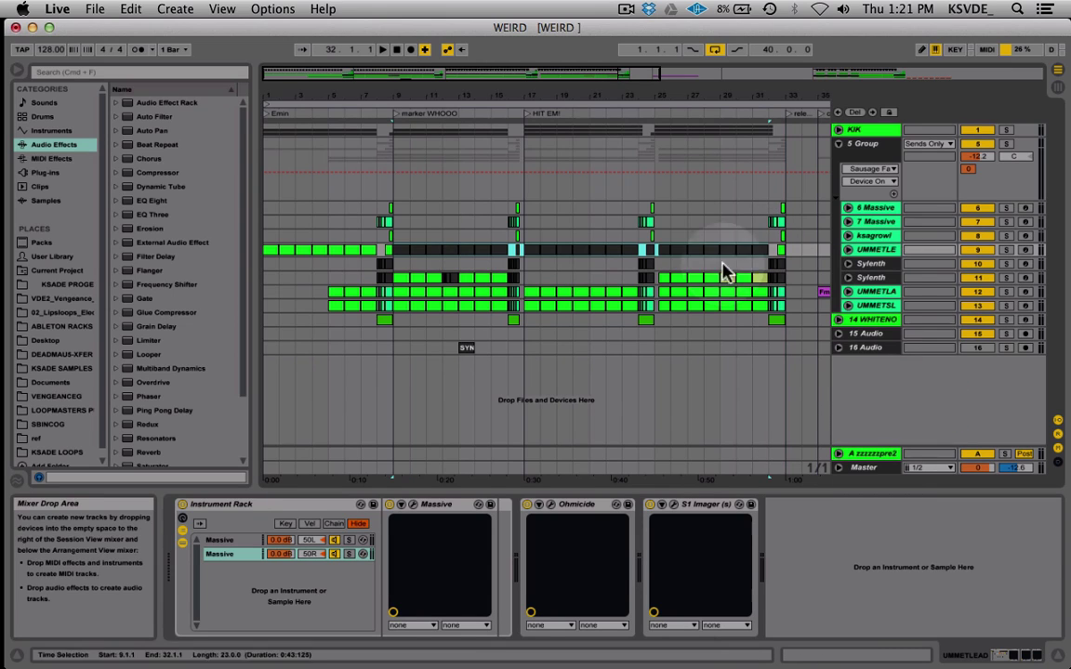
Listen to the UMMETLEAD track soloed from bar 9, and unsolo it after stopping playback.
click(879, 251)
click(1006, 251)
key(space)
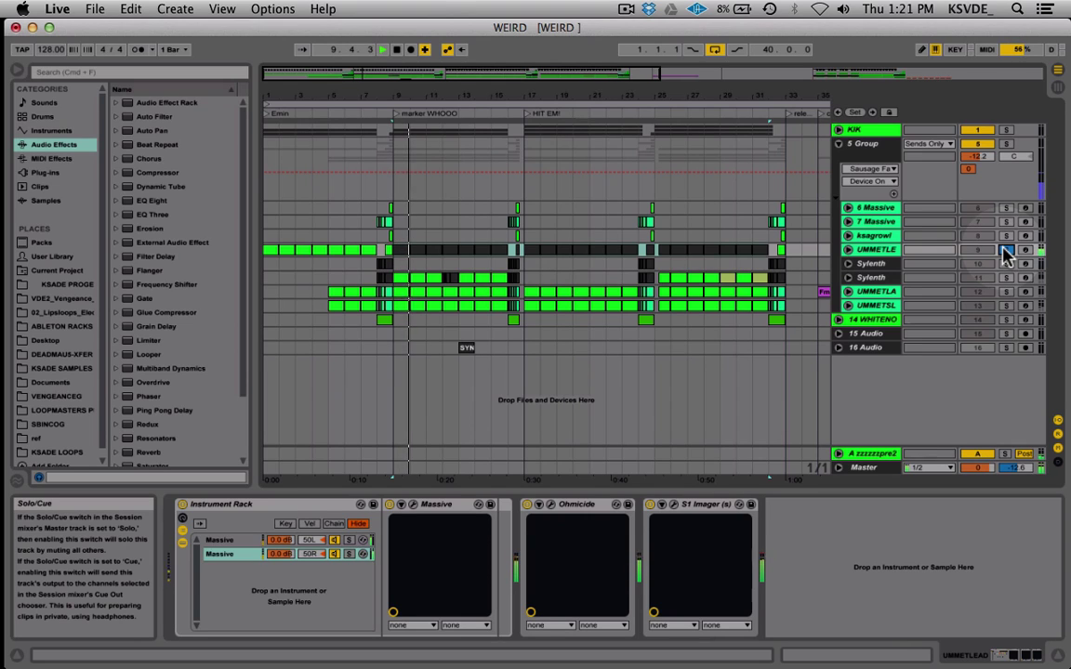
key(space)
click(1006, 250)
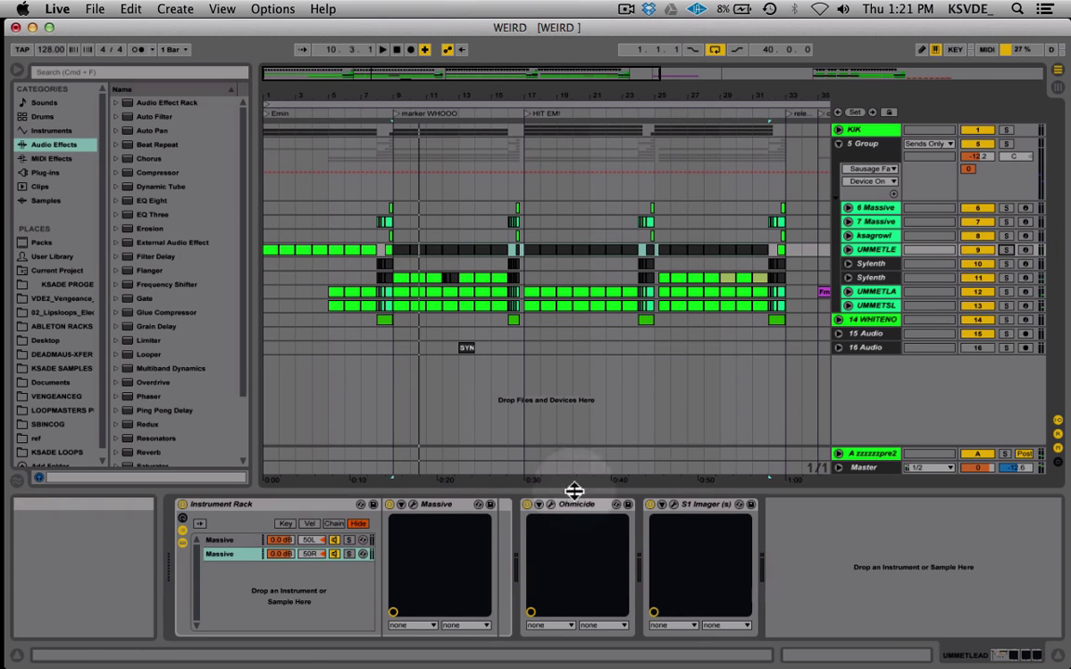
Solo UMMETLEAD and compare its sound with the S1 Imager off and on during playback.
click(651, 505)
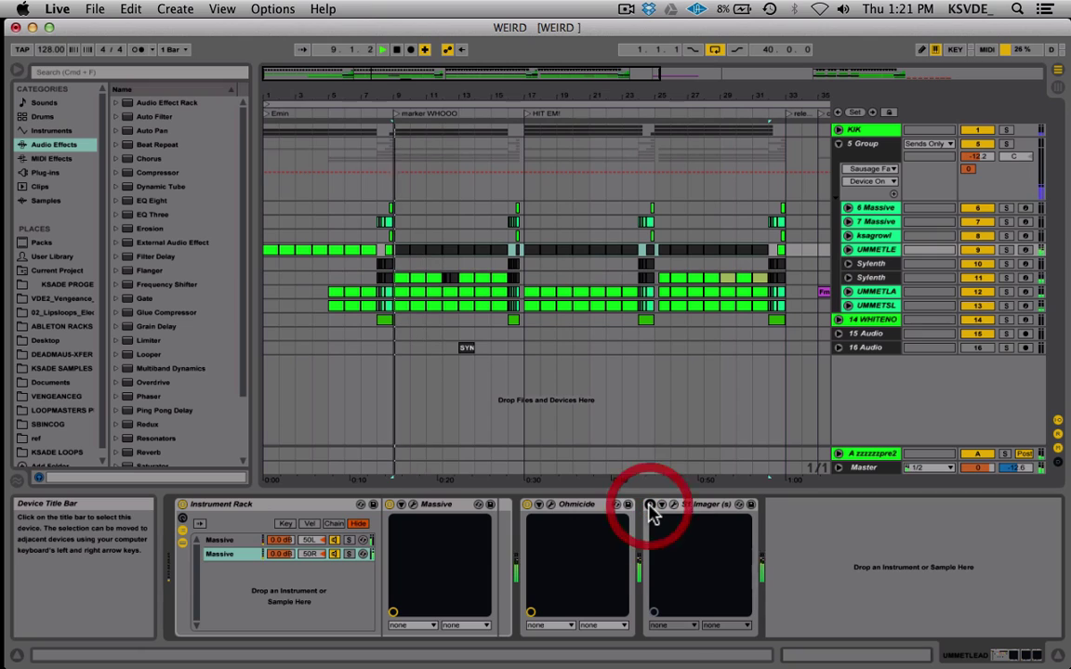
click(1006, 249)
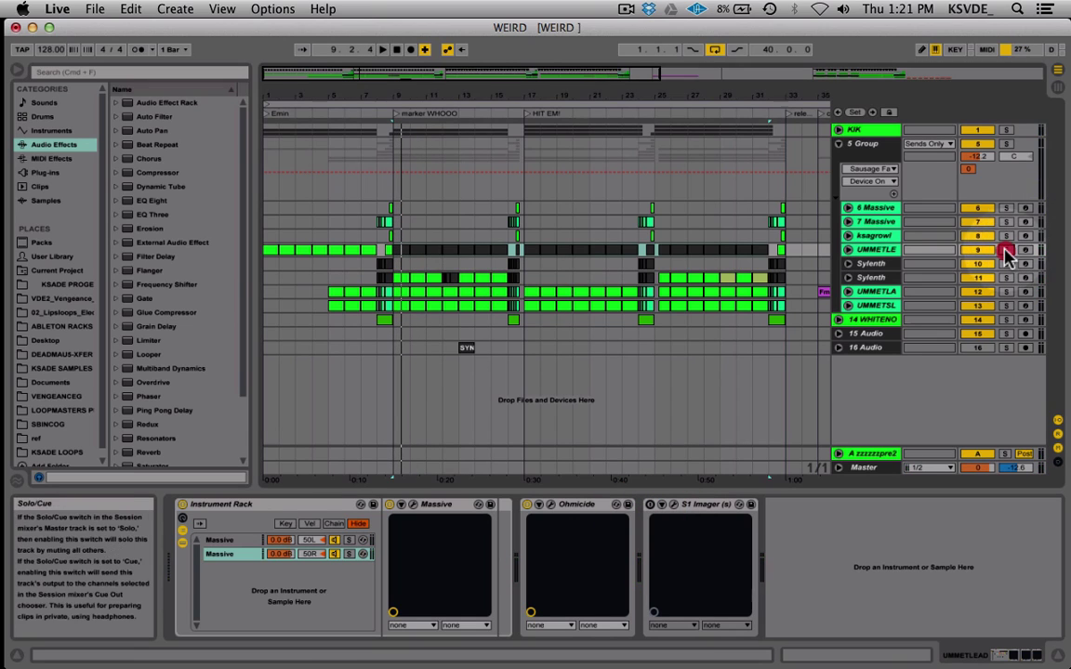
key(space)
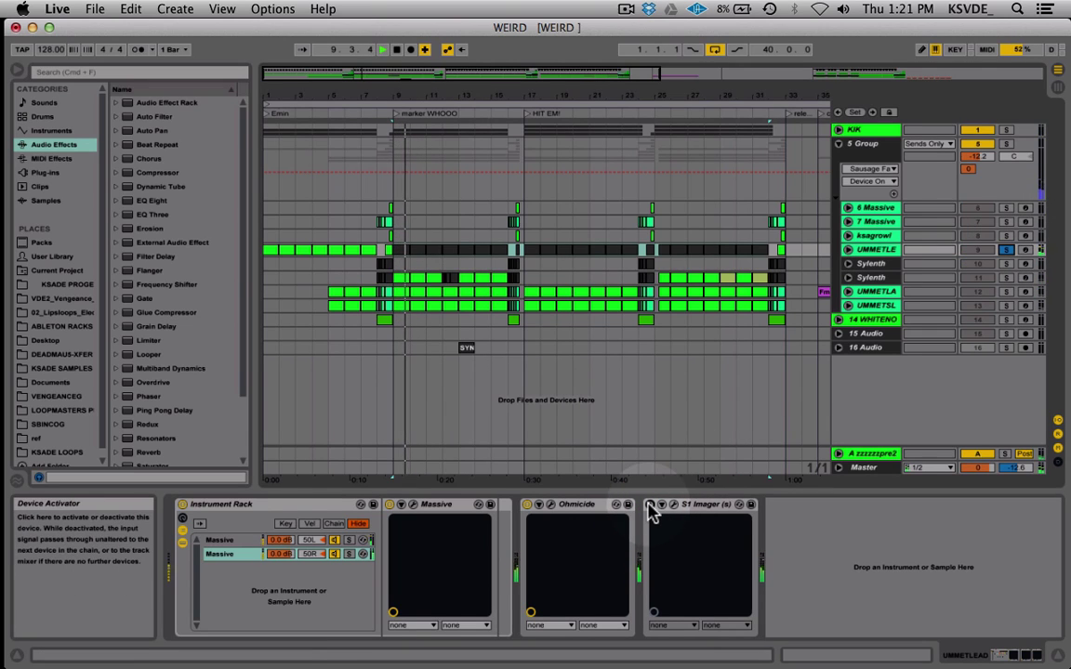
click(650, 505)
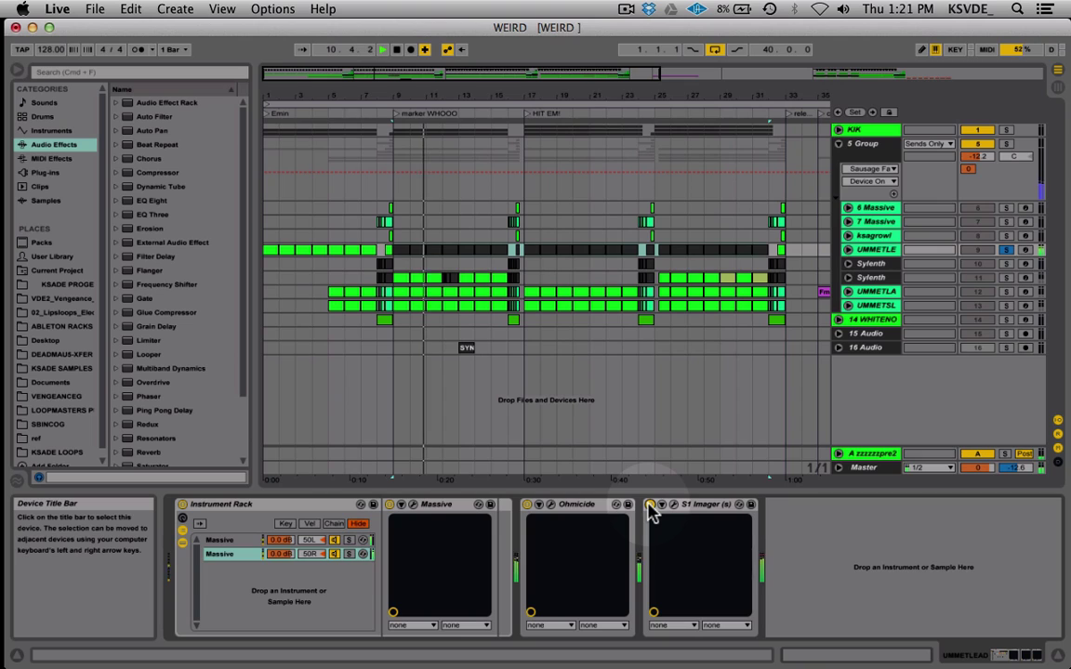
click(650, 505)
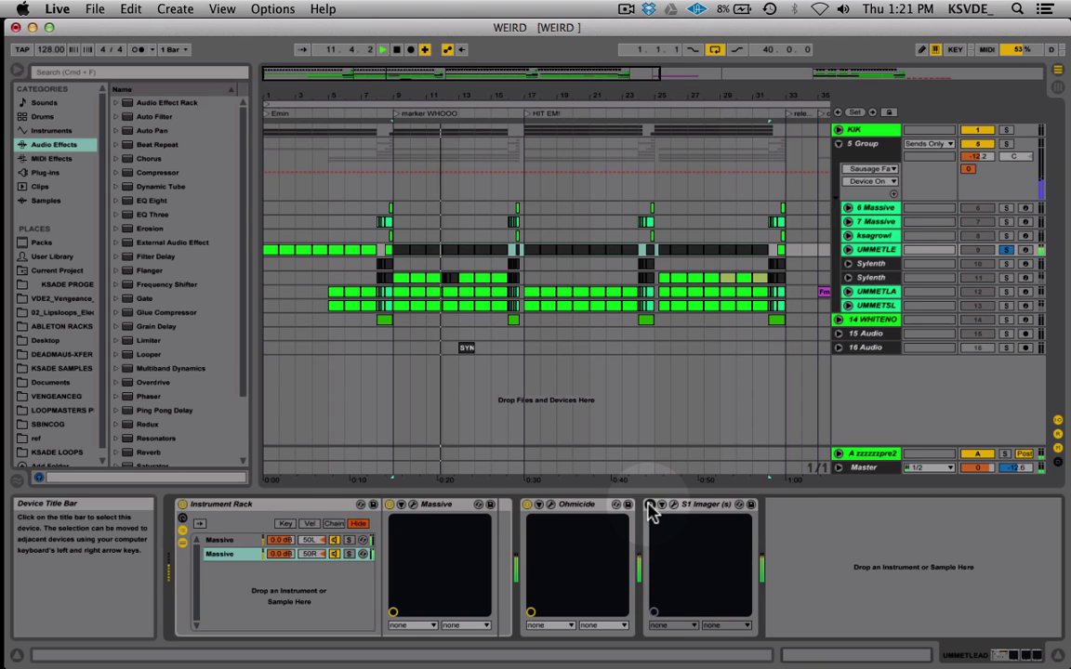
click(650, 505)
key(space)
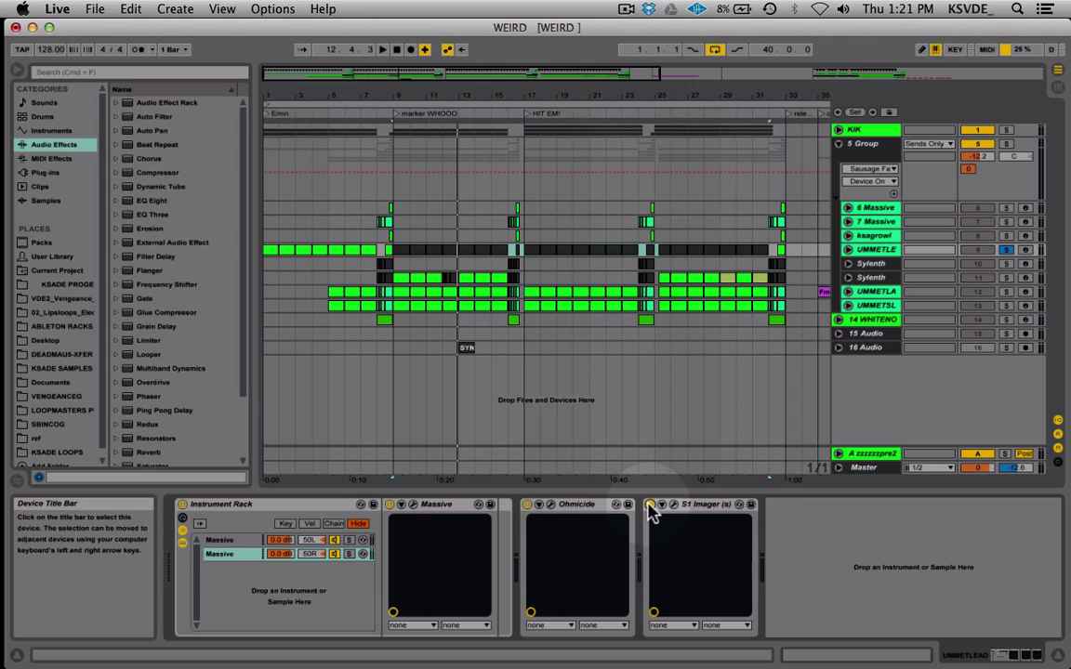
Bypass the S1 Imager, unsolo UMMETLEAD and listen to the full mix from bar 9.
click(650, 505)
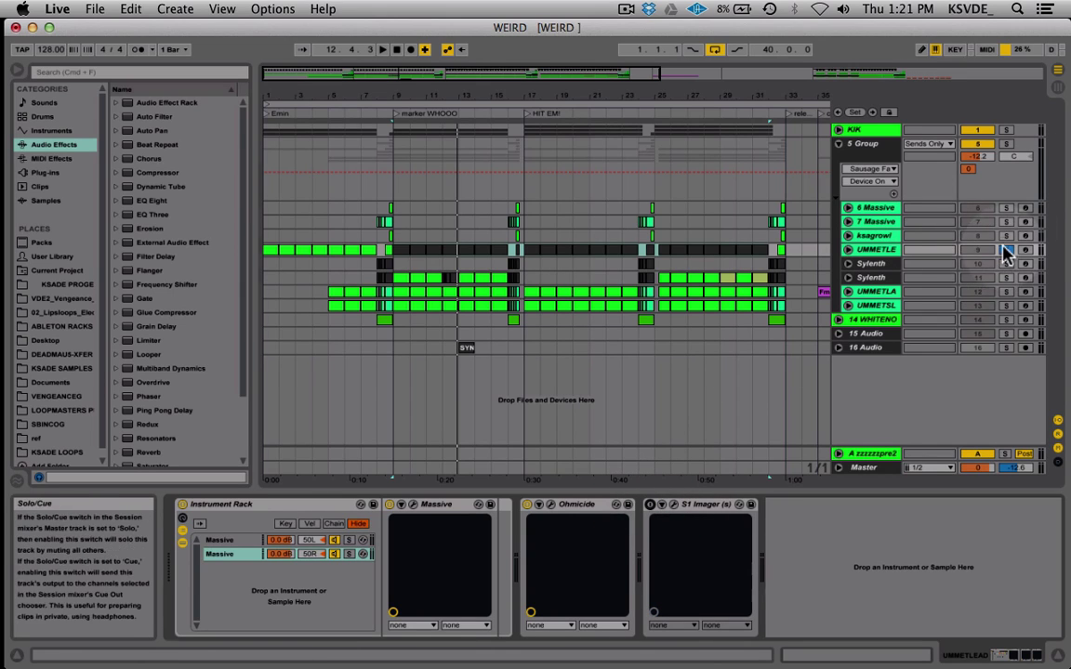
click(1005, 249)
click(393, 269)
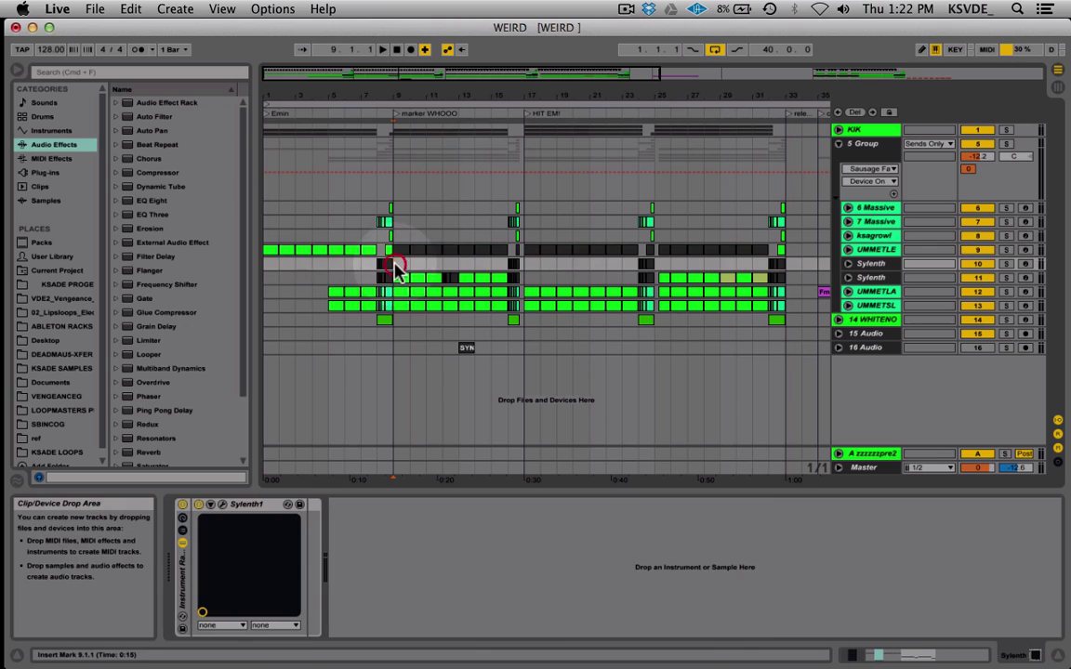
key(space)
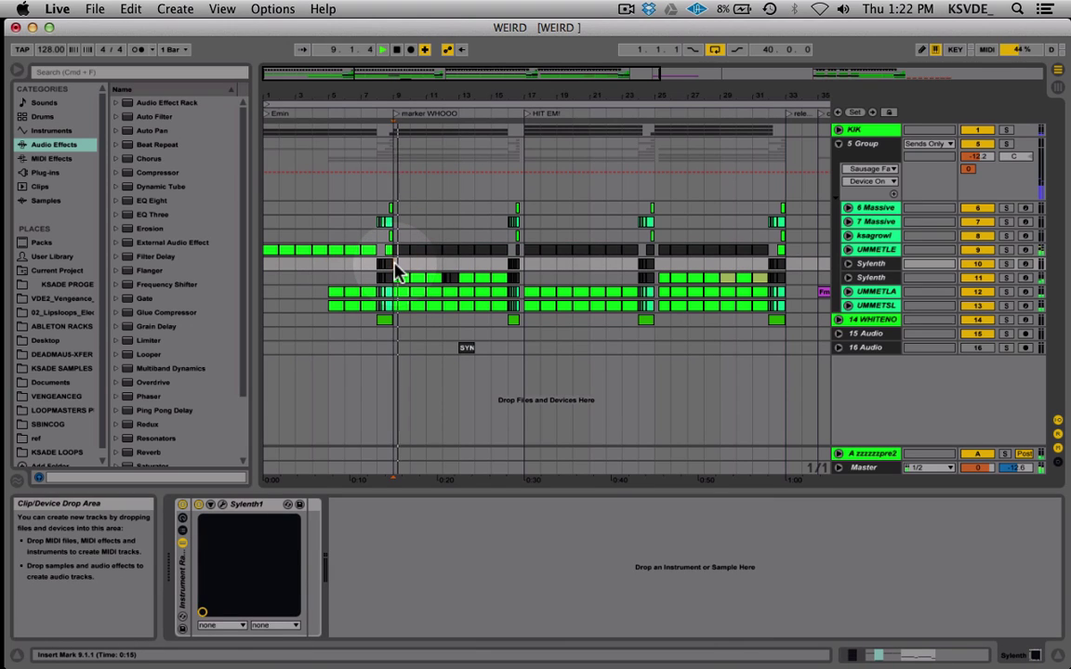
key(space)
Reactivate the S1 Imager on UMMETLEAD and listen to the full mix again.
click(879, 251)
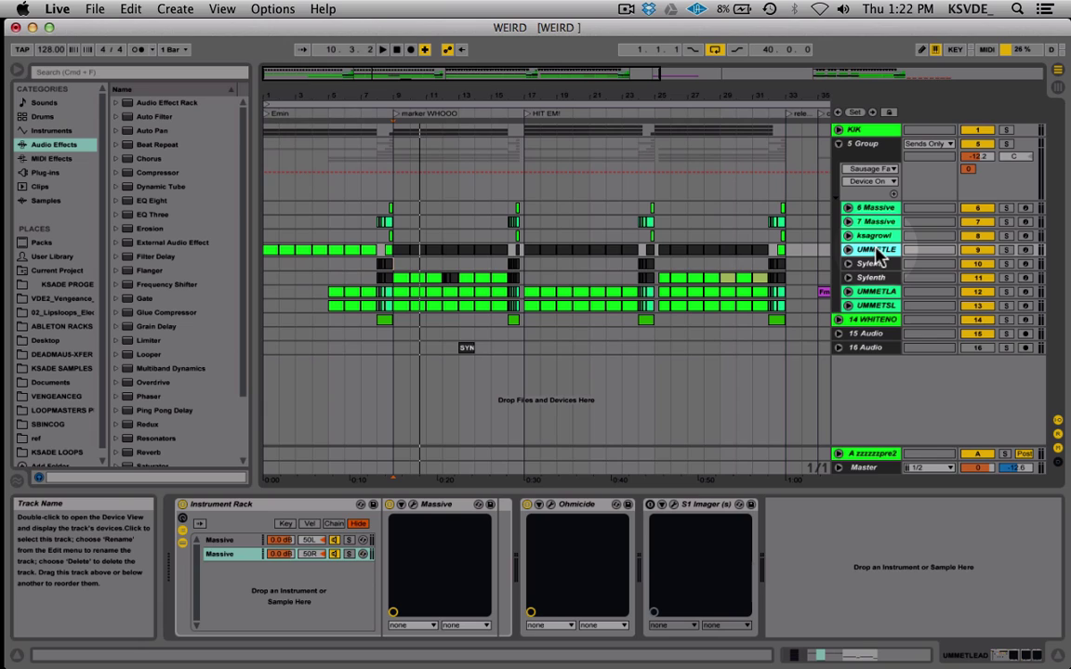
click(651, 505)
key(space)
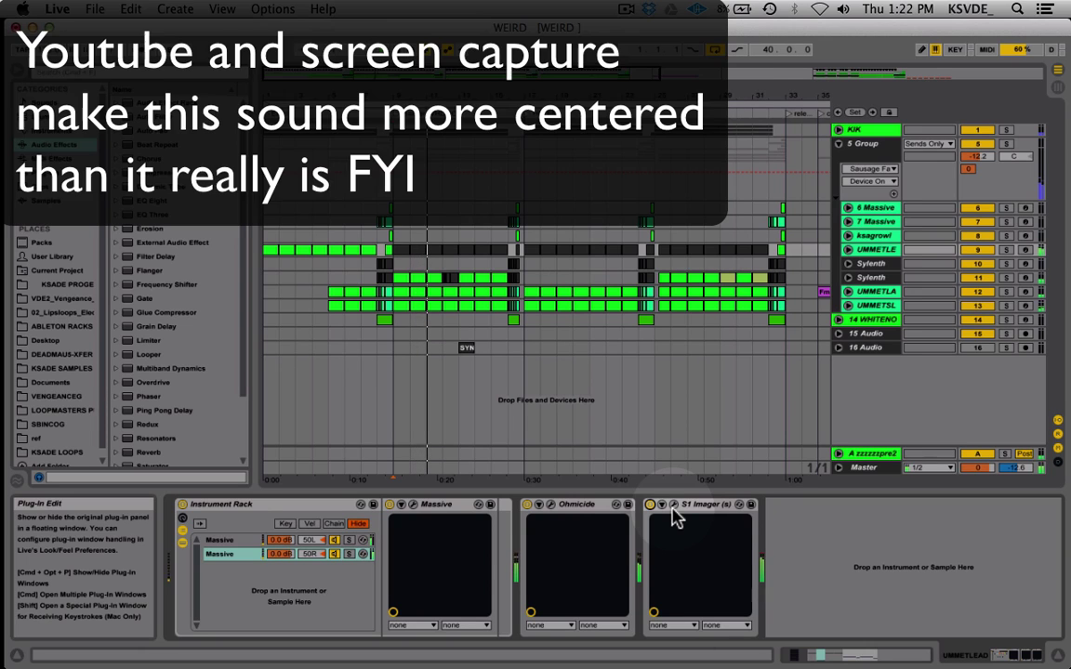
Open the S1 Imager plug-in on UMMETLEAD and examine its Width fader and stereo display.
click(674, 505)
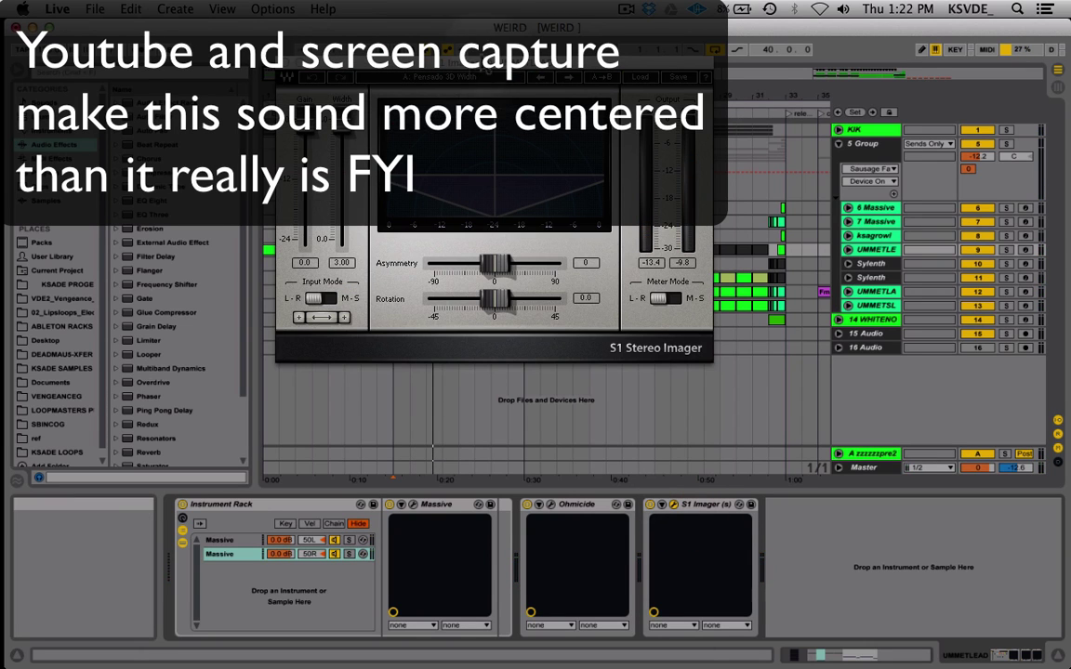
drag(468, 71, 533, 163)
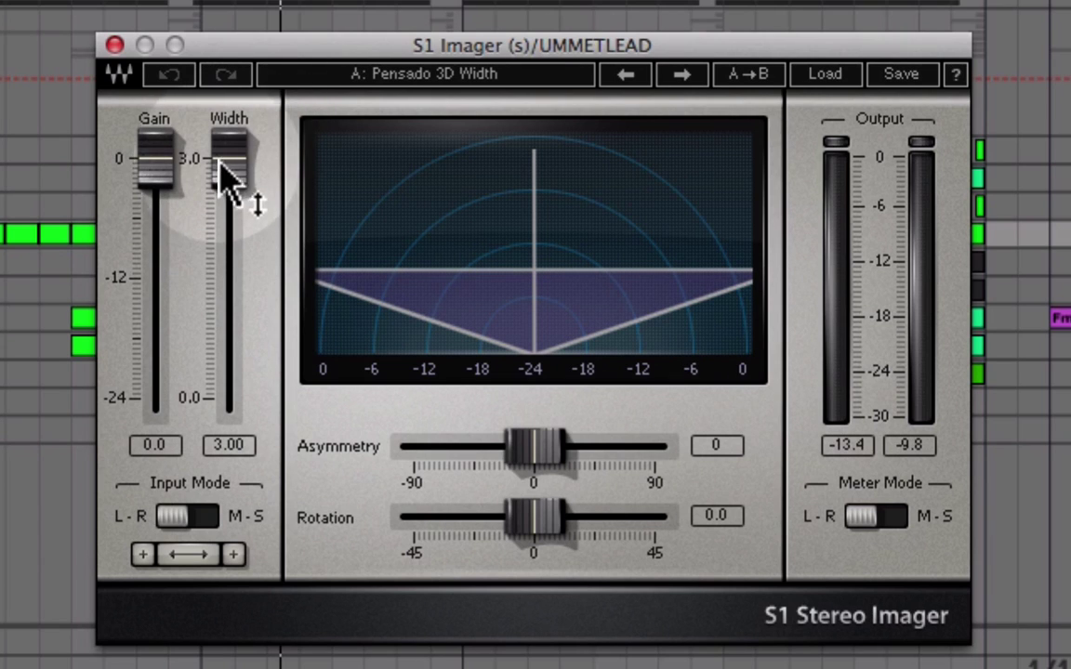
mouse_move(223, 176)
mouse_down()
mouse_move(223, 263)
mouse_move(223, 167)
mouse_move(223, 177)
mouse_up()
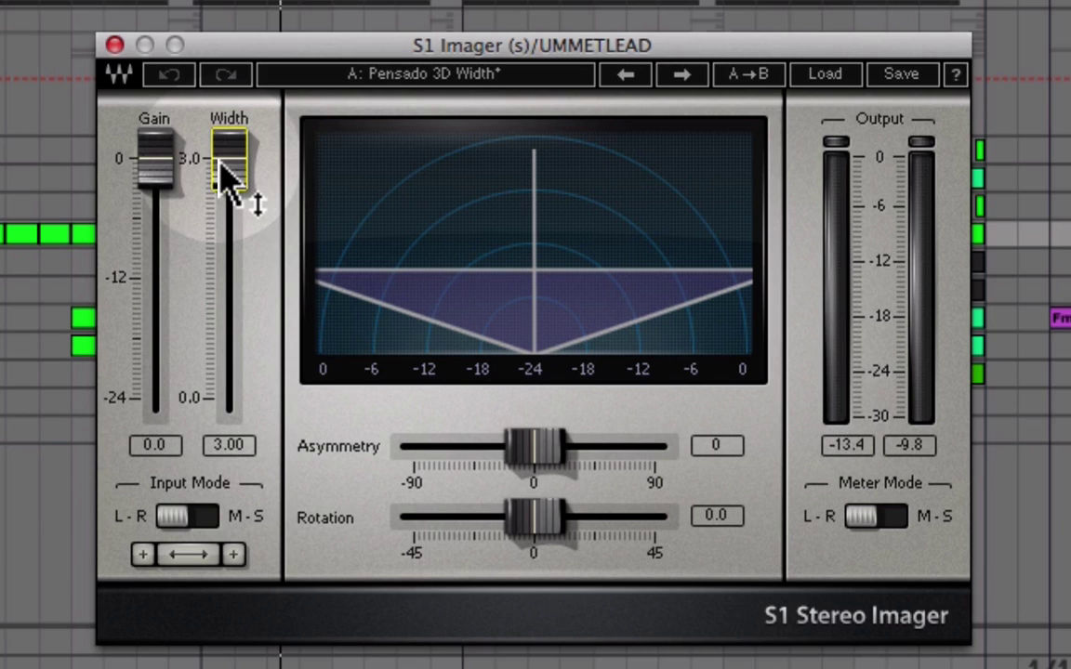
drag(292, 53, 260, 101)
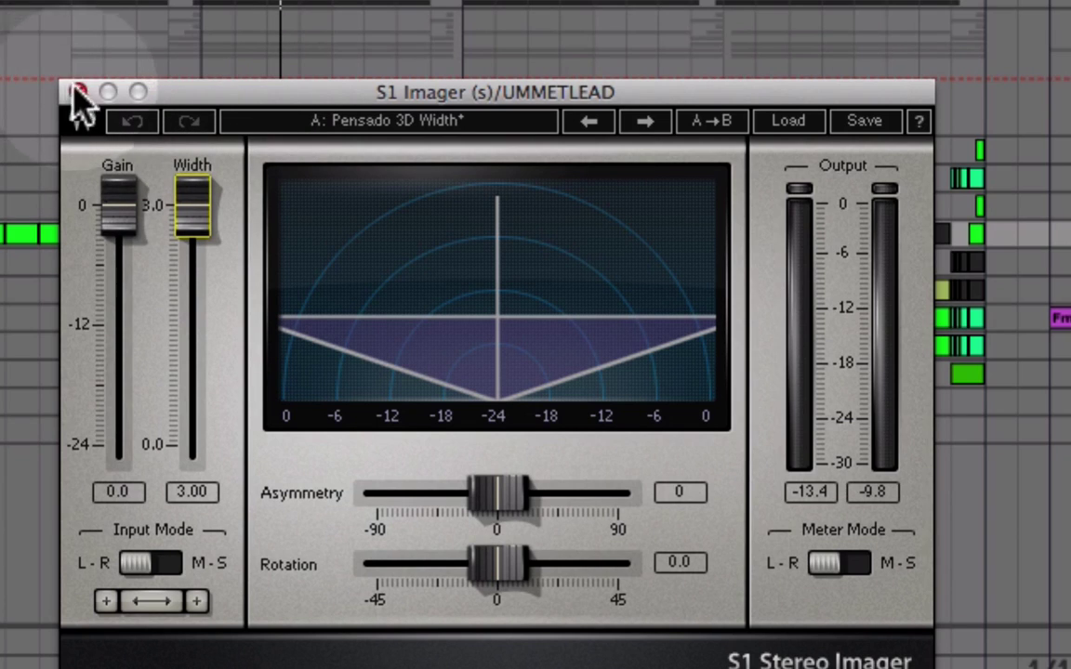
drag(306, 98, 167, 65)
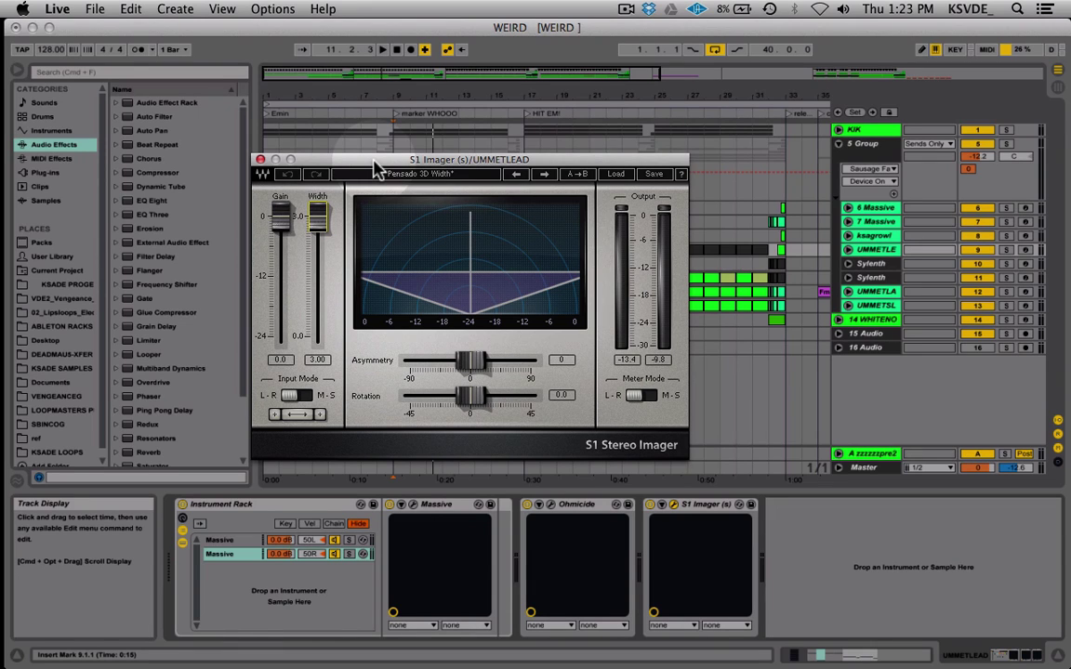
Close the S1 Imager plug-in and take a brief look at the Ohmicide plug-in on UMMETLEAD.
drag(377, 170, 405, 183)
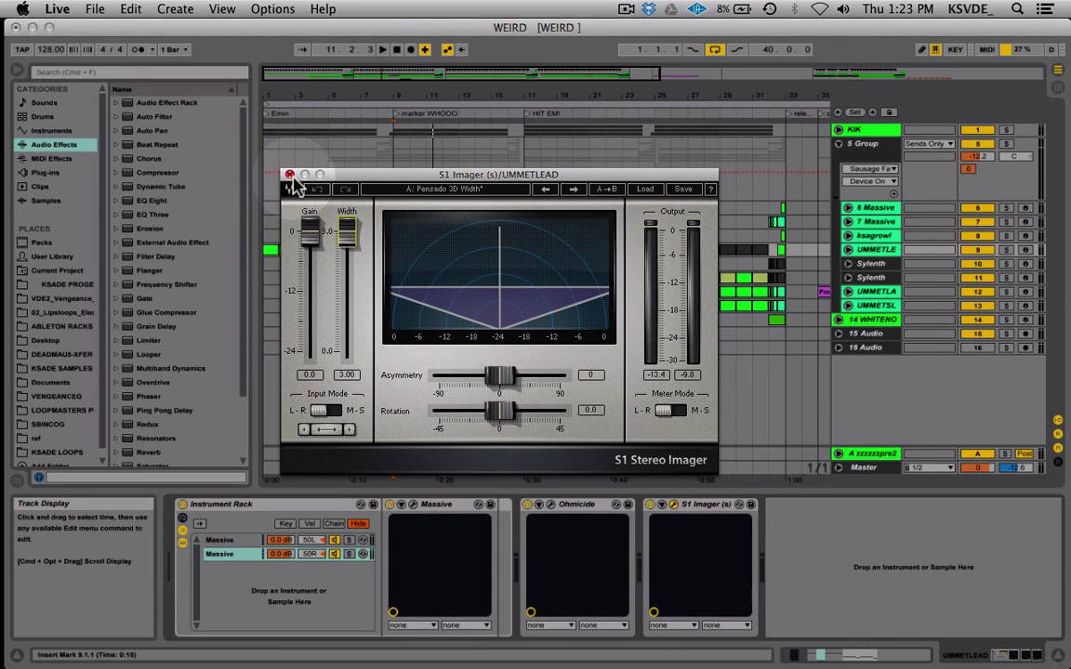
click(289, 175)
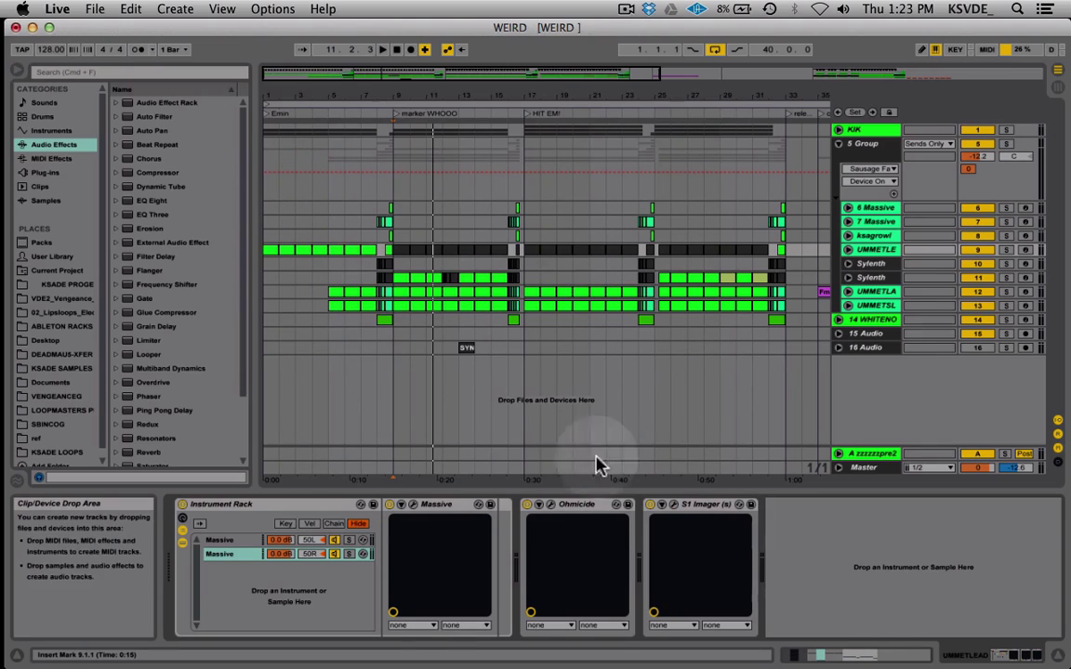
click(549, 510)
mouse_move(413, 67)
mouse_down()
mouse_move(212, 86)
mouse_move(448, 93)
mouse_move(403, 71)
mouse_up()
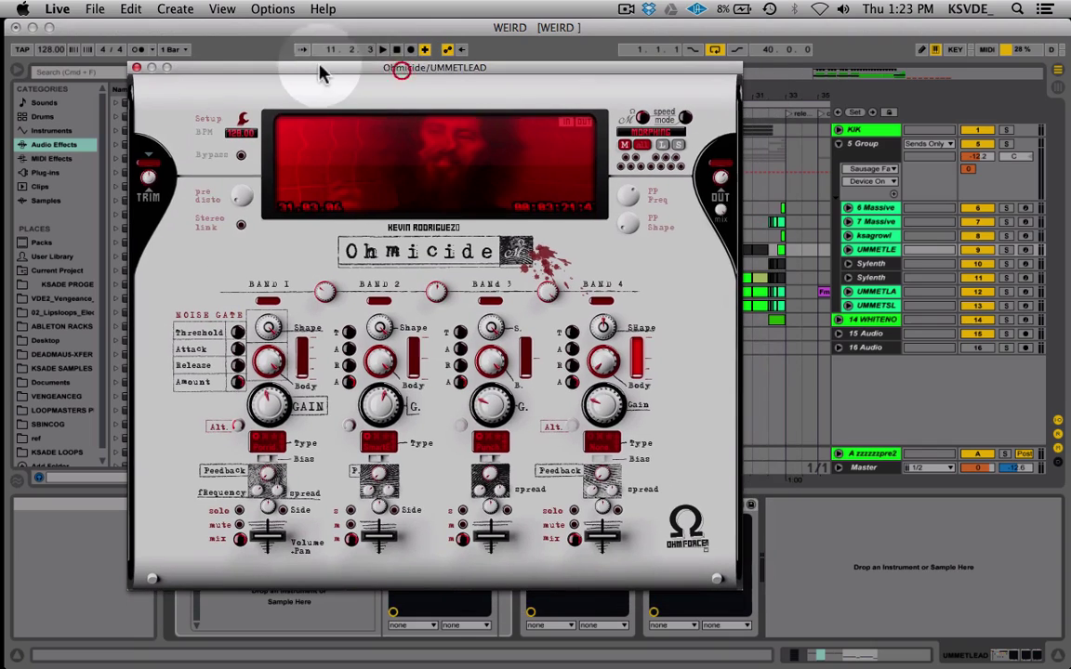
click(137, 68)
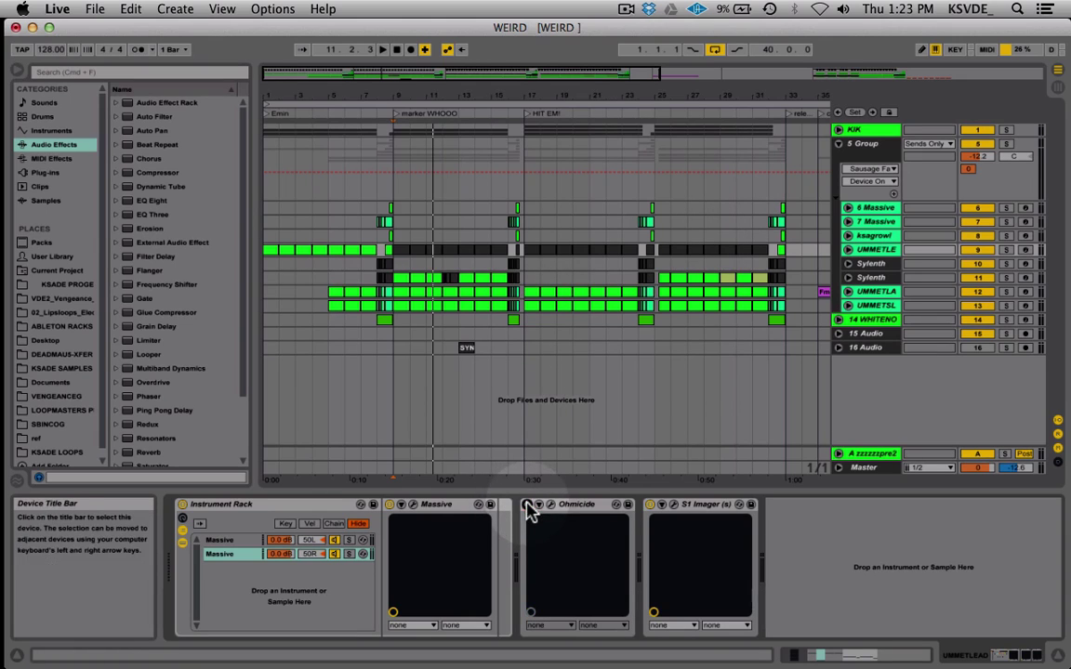
Solo UMMETLEAD and compare its sound with Ohmicide off and on during playback from bar 9.
click(1006, 250)
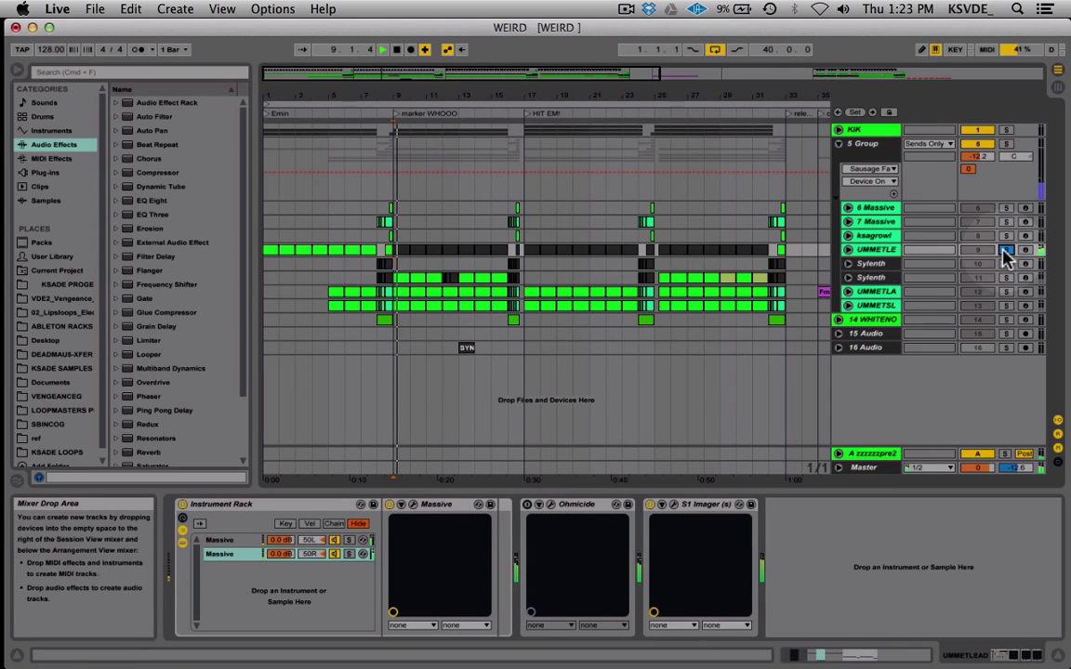
click(576, 442)
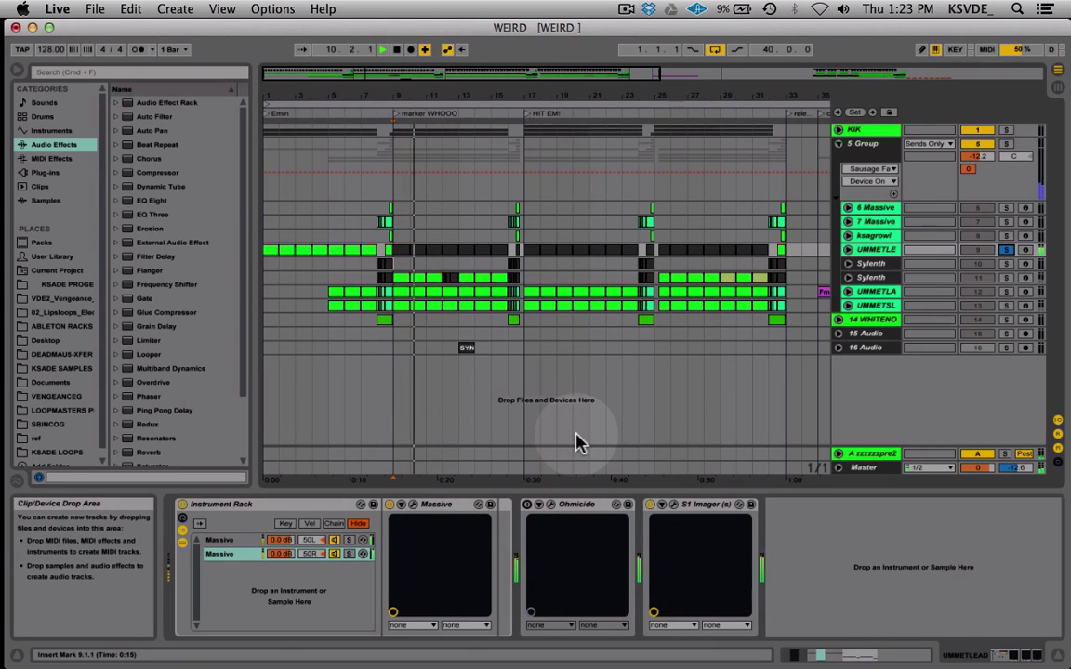
click(527, 505)
key(space)
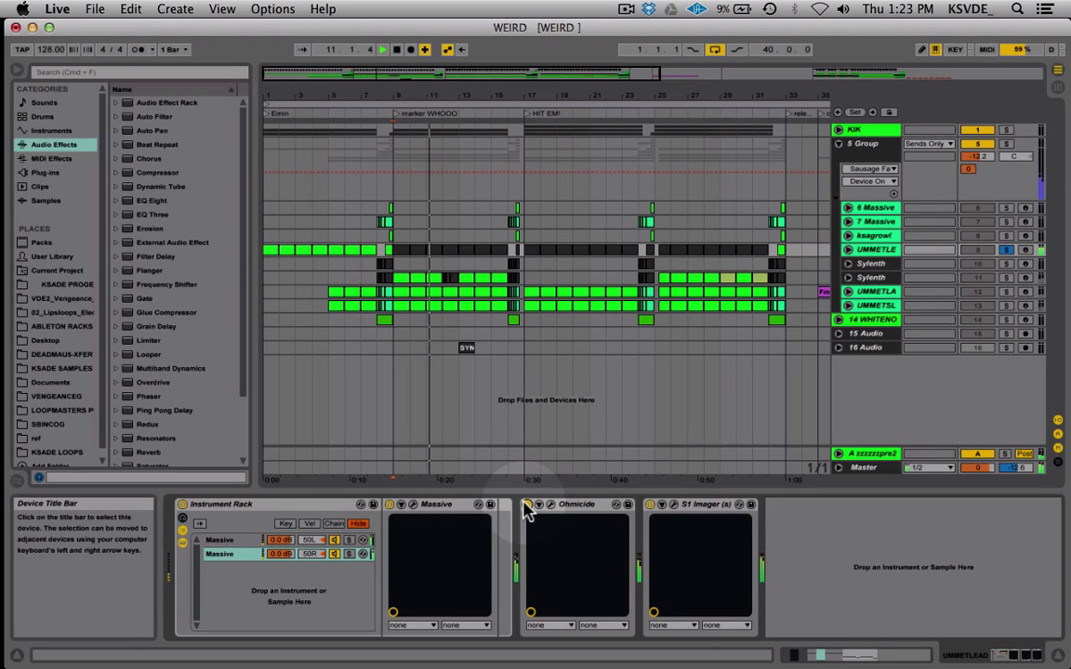
click(528, 505)
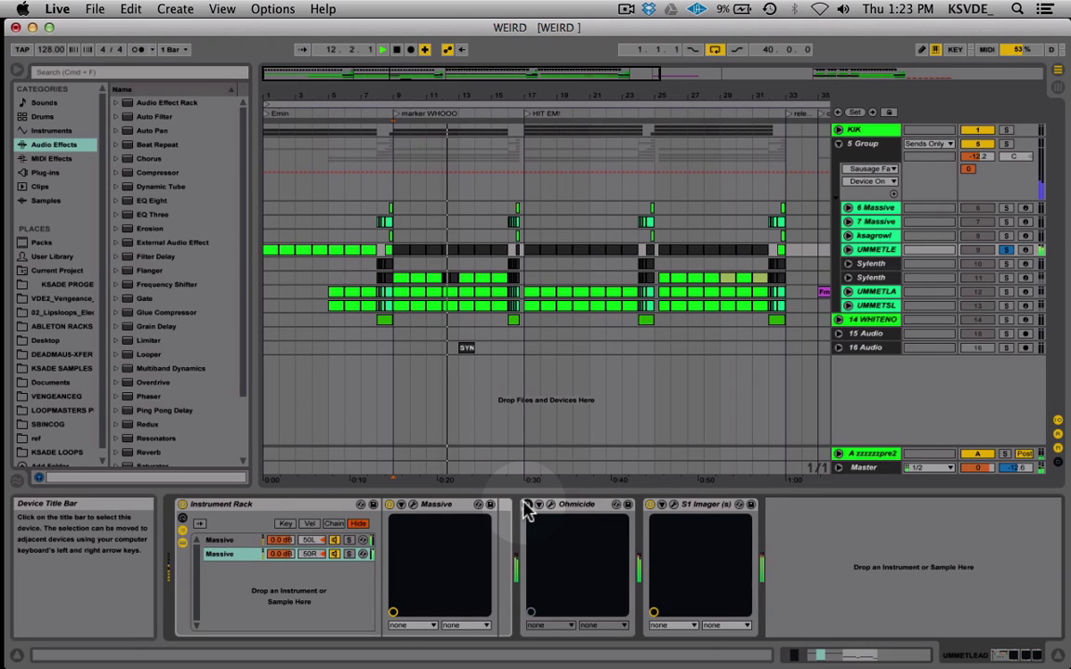
click(527, 505)
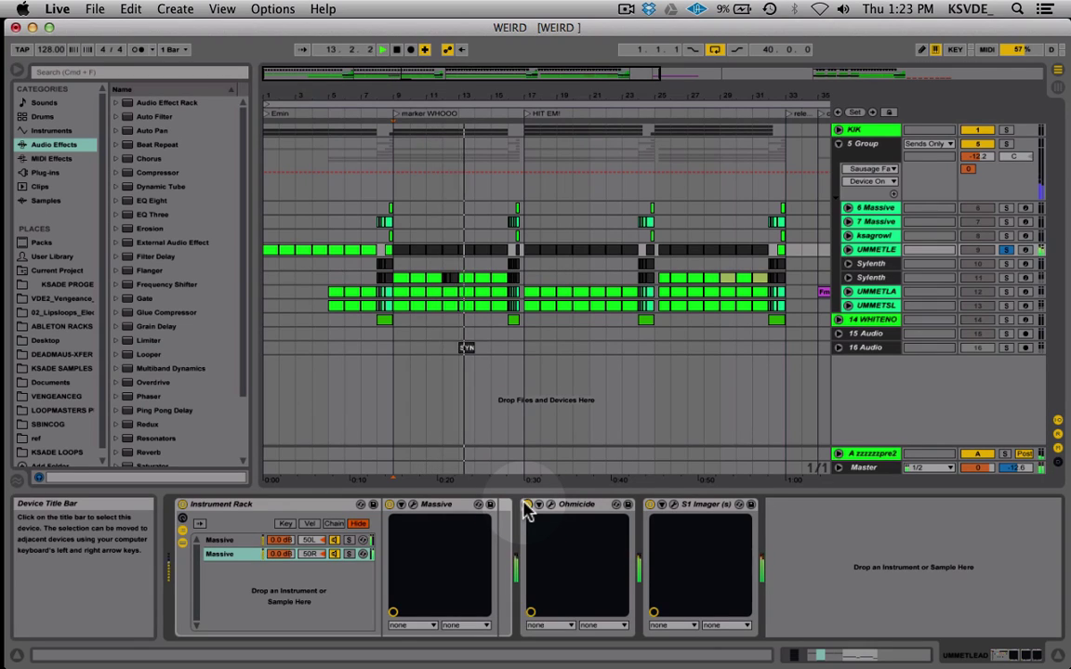
key(space)
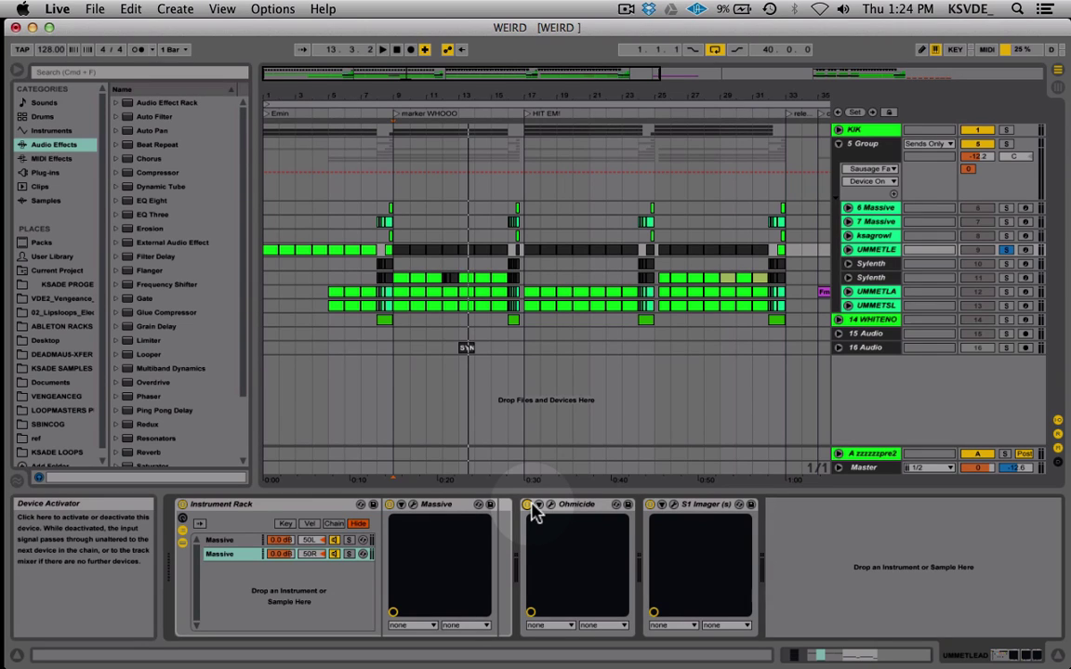
Unfold the UMMETLEAD track and play the soloed lead from bar 9 with Ohmicide bypassed.
click(847, 251)
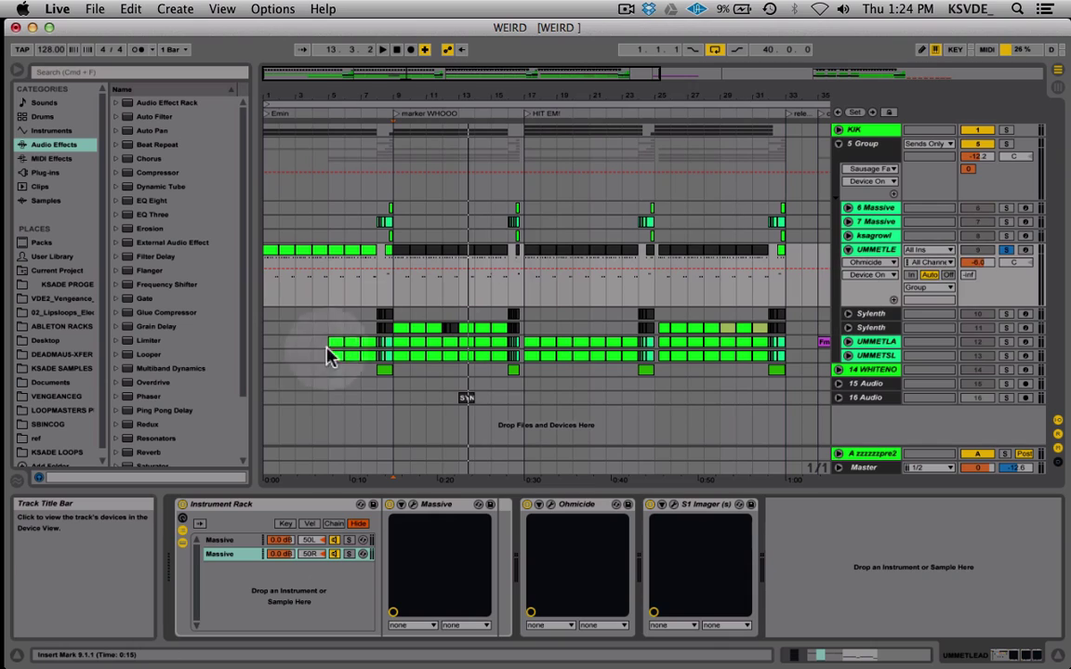
click(527, 505)
key(space)
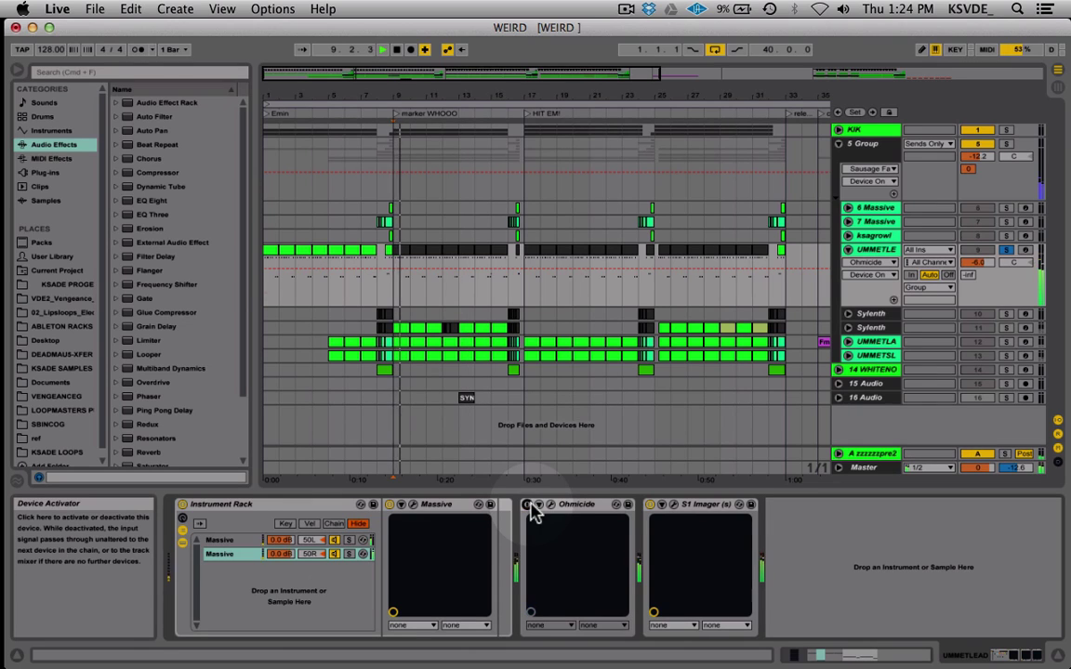
Open the Ohmicide plug-in on UMMETLEAD and examine the crossover frequencies that divide its four bands.
click(551, 504)
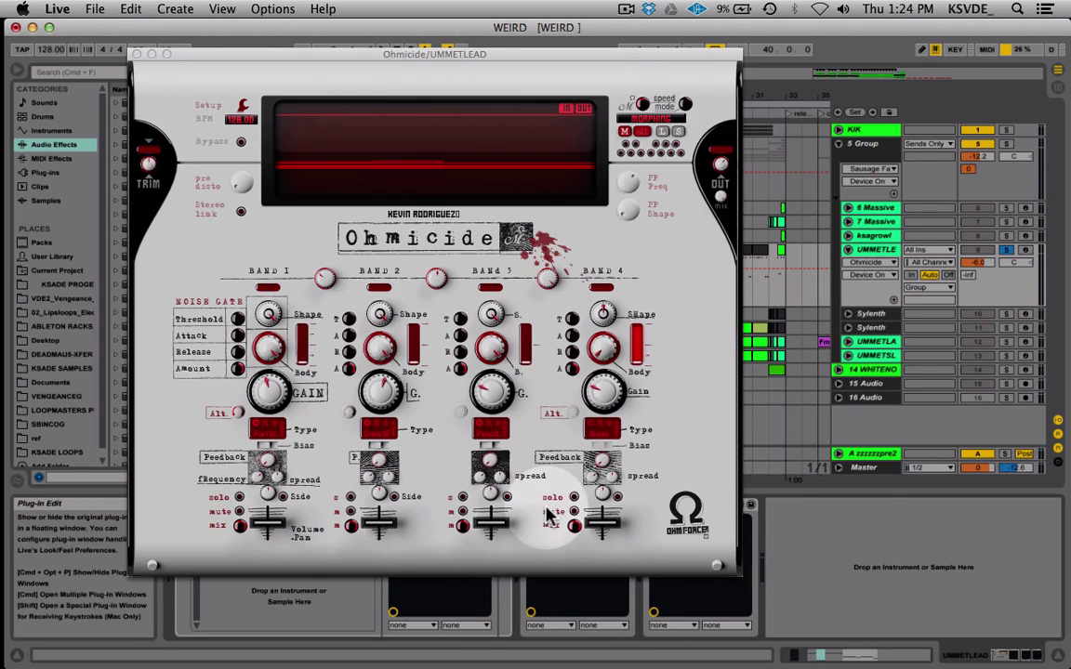
drag(391, 54, 443, 61)
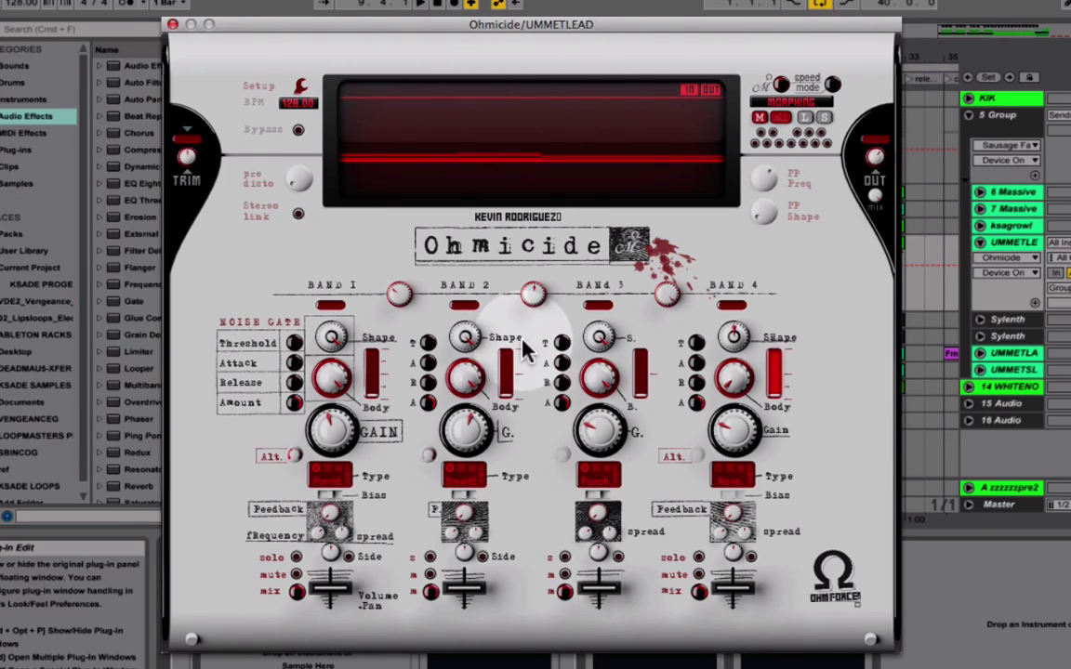
click(402, 298)
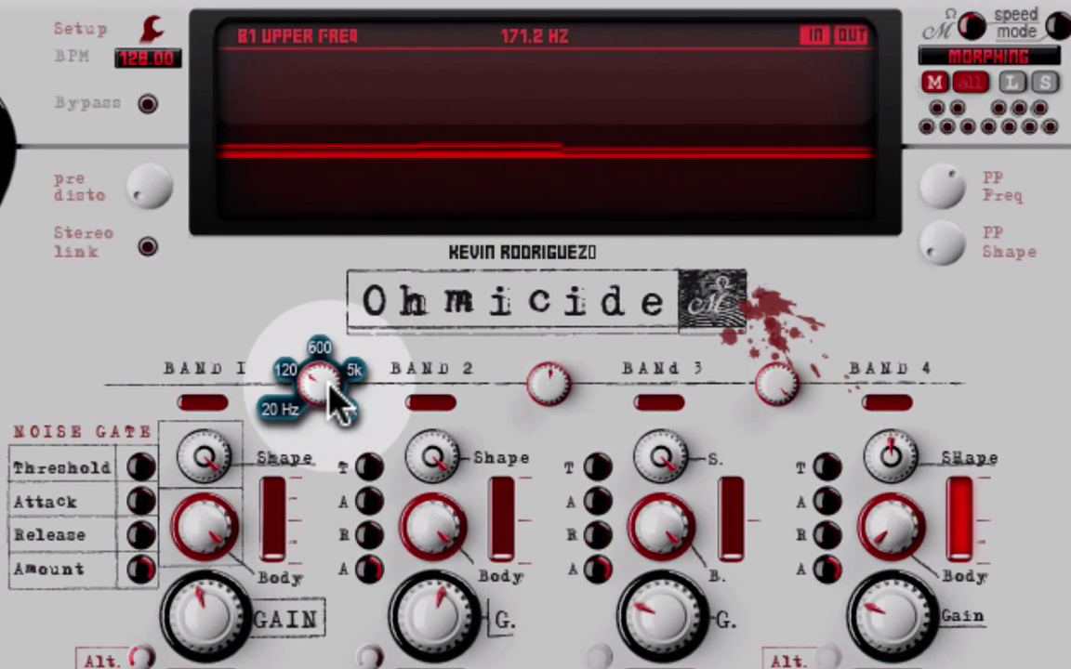
mouse_move(567, 407)
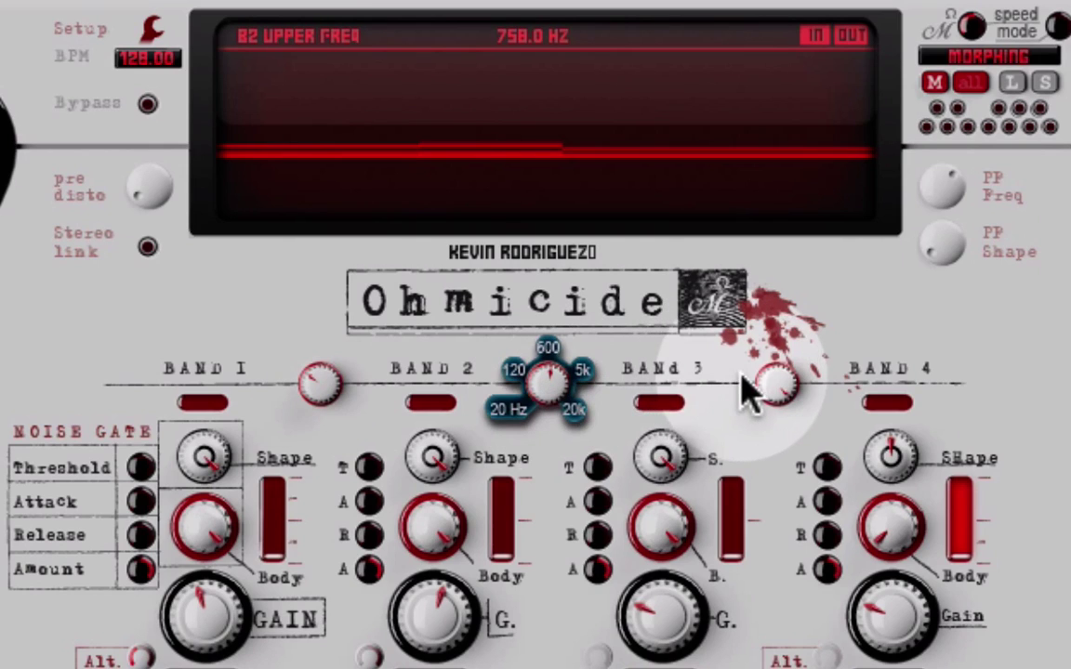
mouse_move(768, 373)
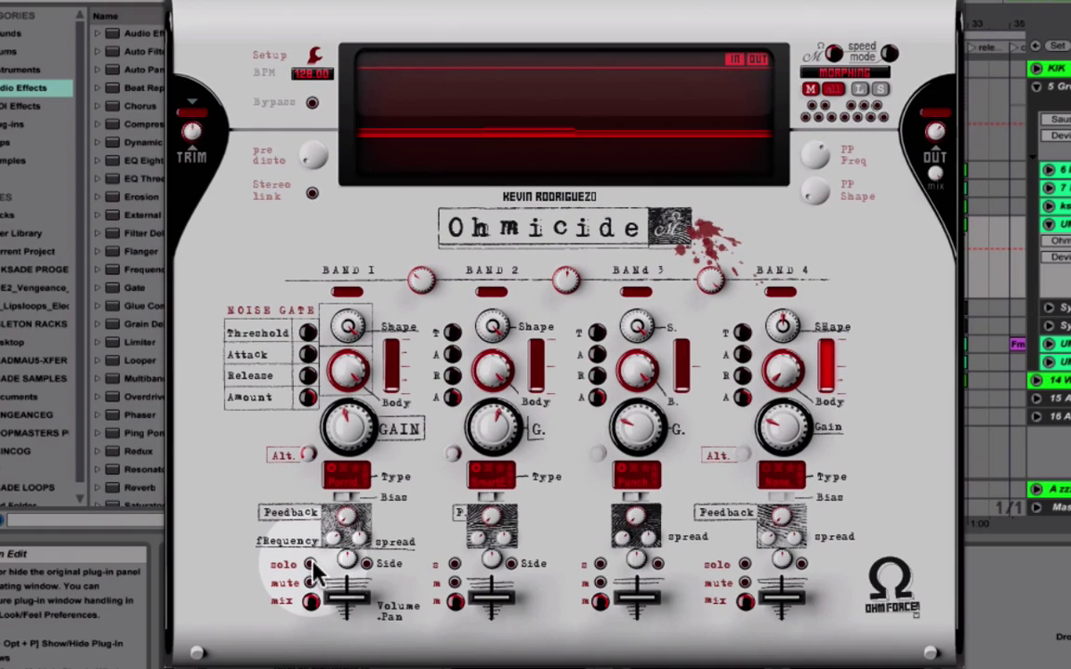
Examine Ohmicide's band 1 solo control and the Shape, Body and Gain settings of bands 1 to 3.
click(311, 565)
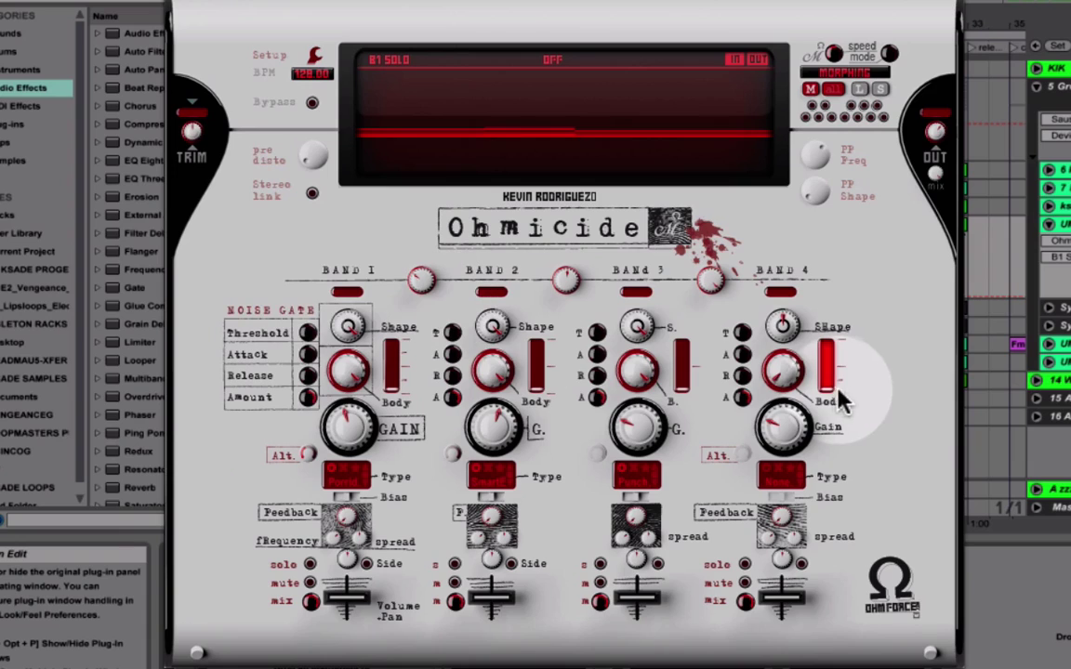
click(357, 327)
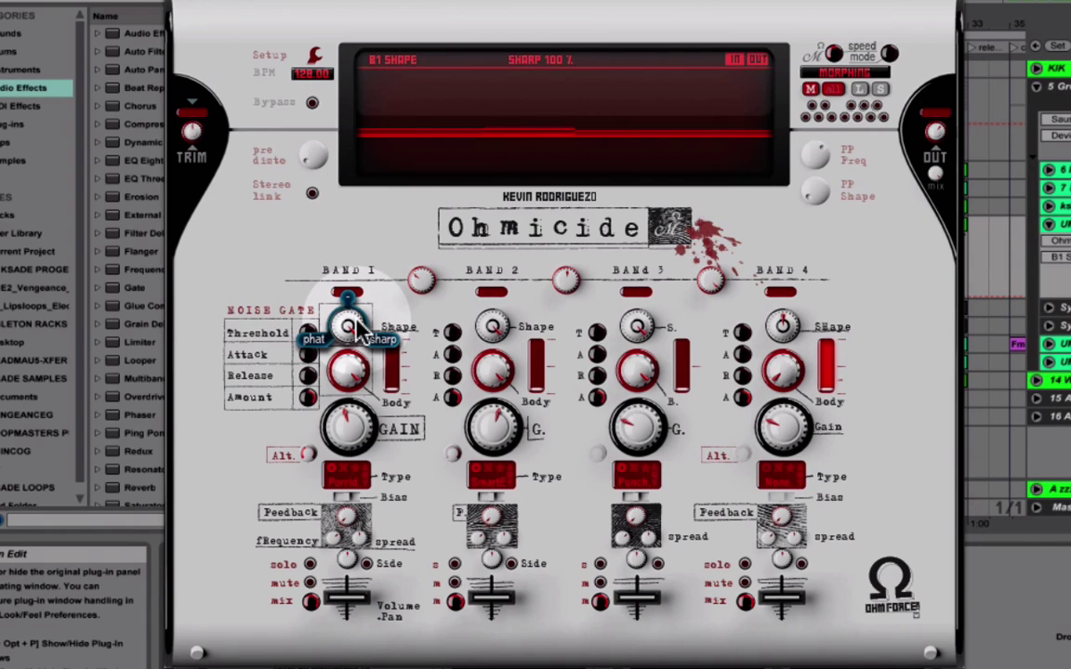
click(636, 325)
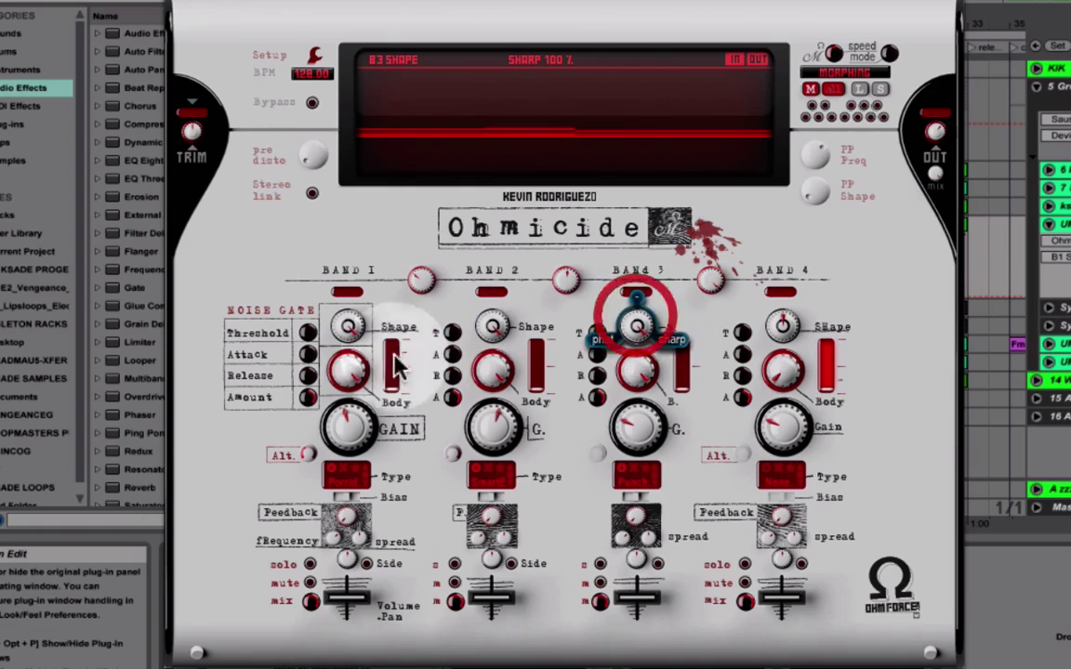
click(342, 374)
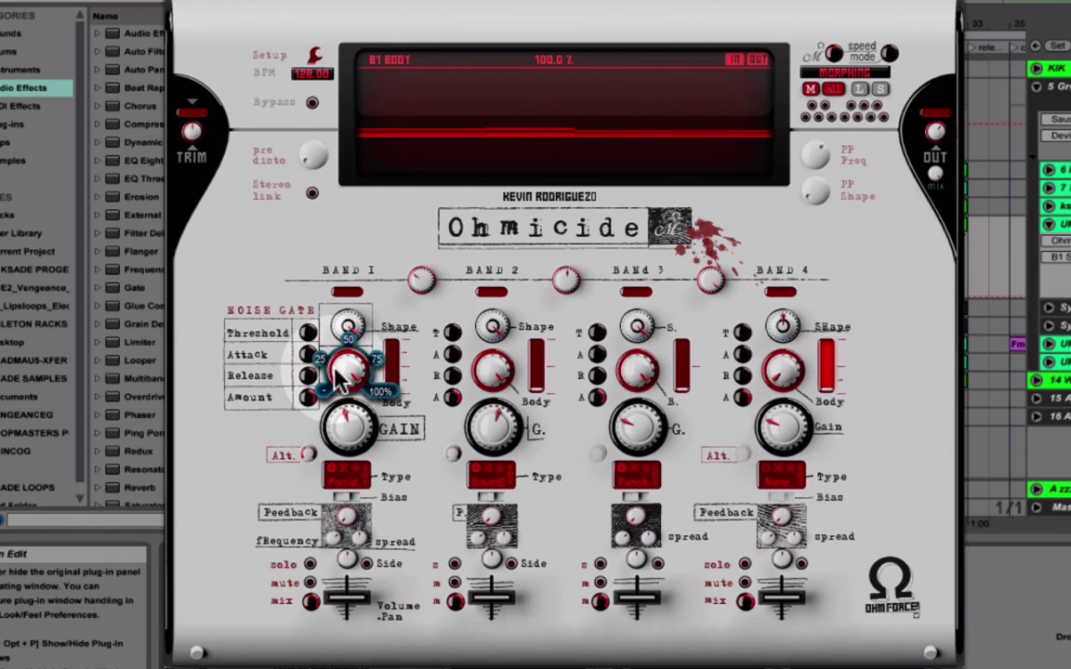
mouse_move(650, 368)
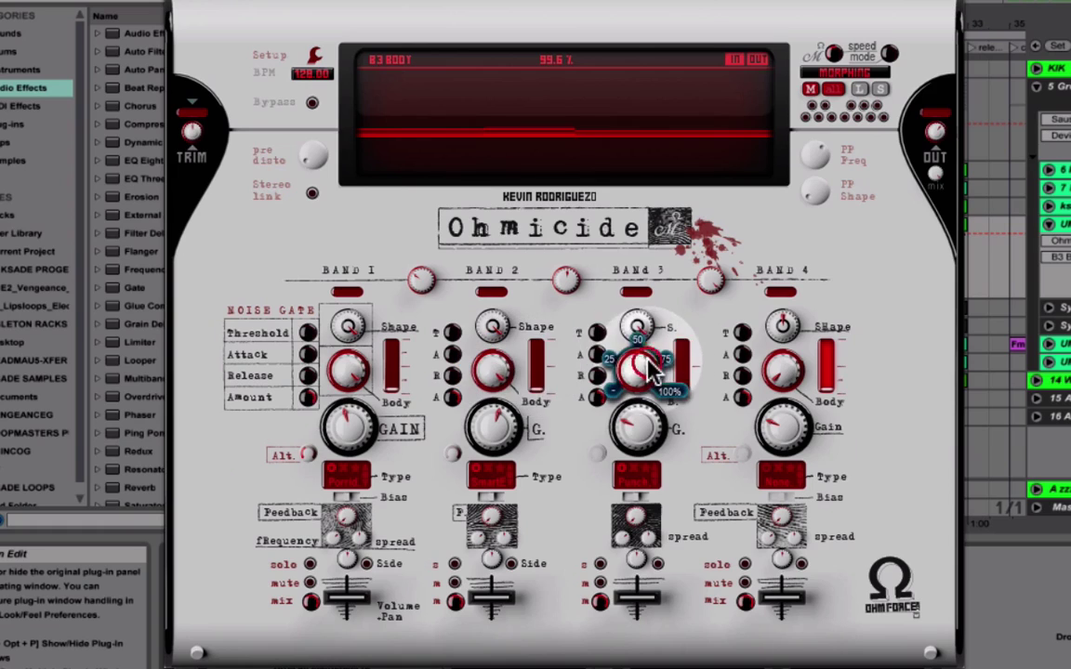
mouse_move(348, 423)
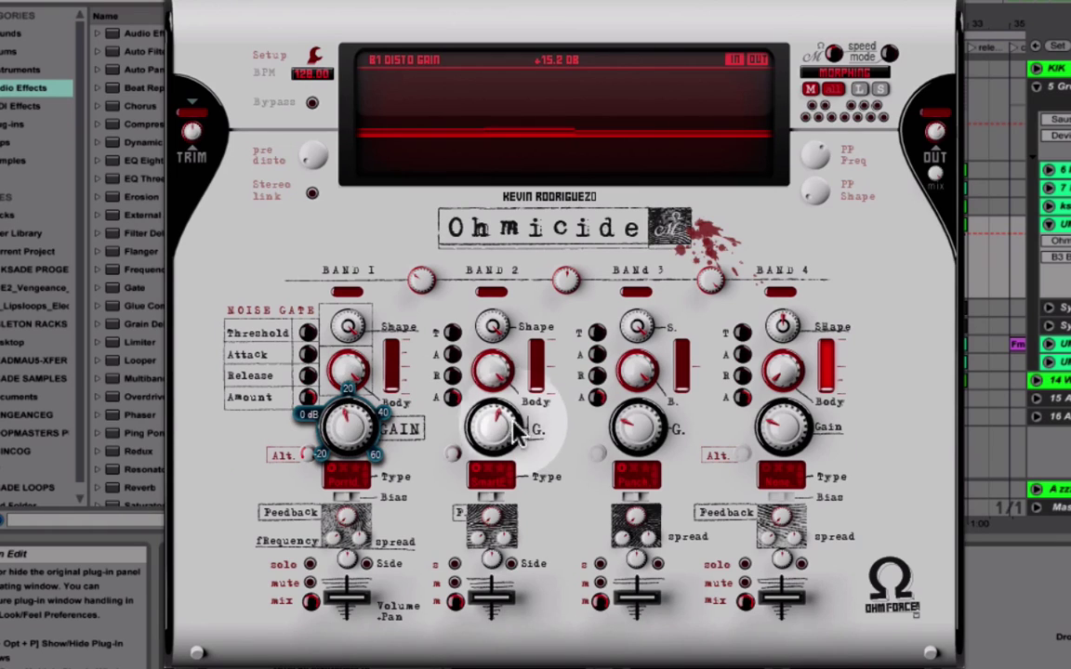
mouse_move(511, 428)
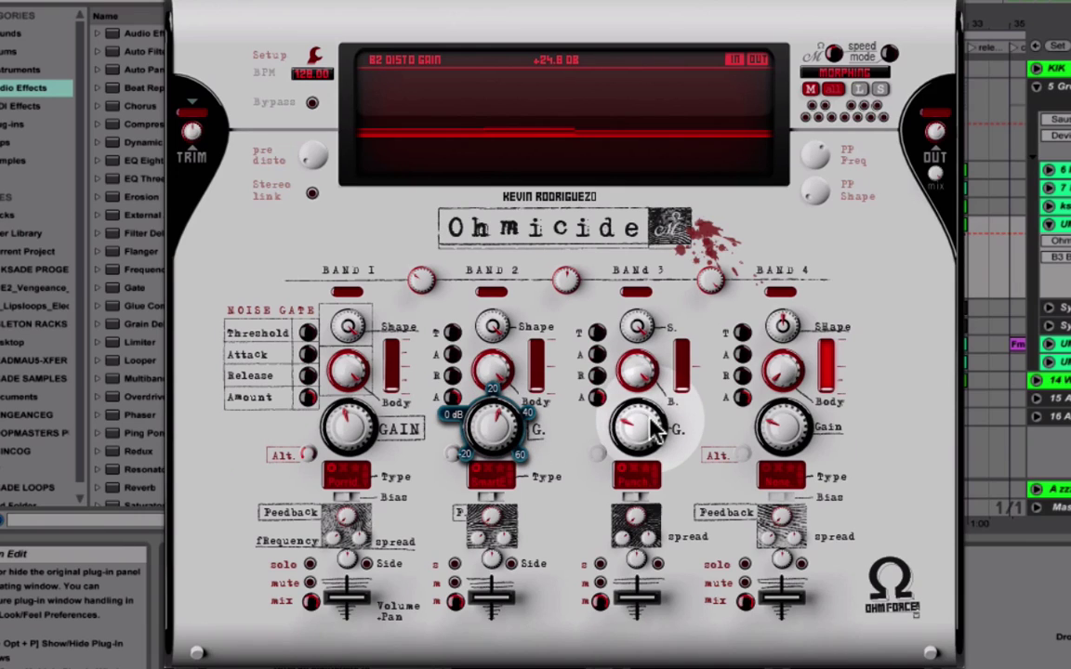
mouse_move(656, 428)
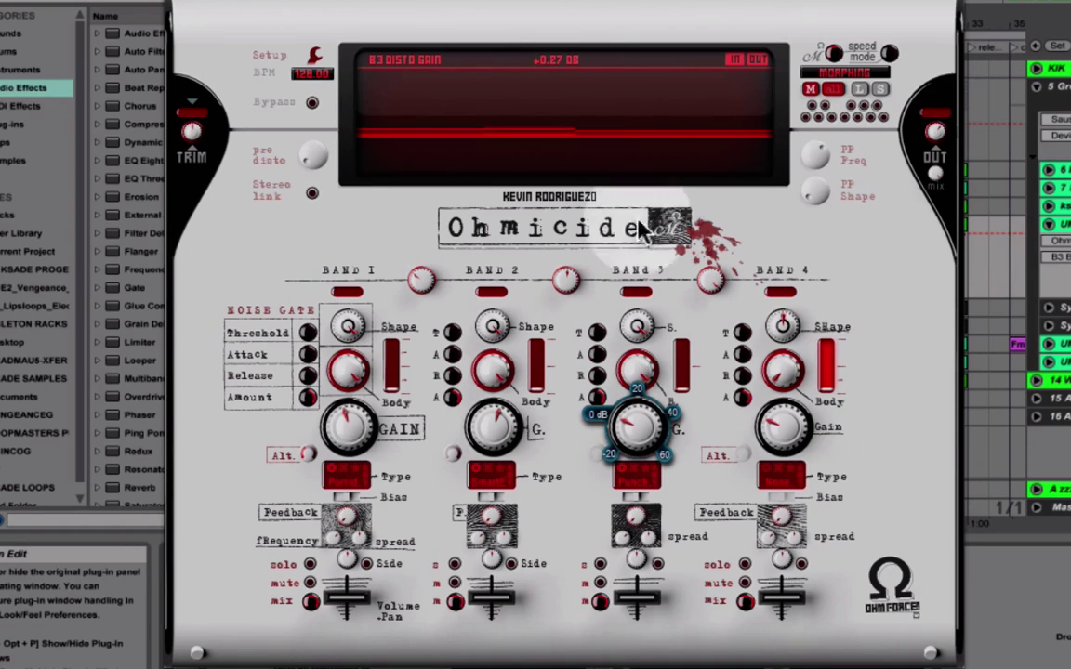
Check which Standard distortion type is assigned to each of Ohmicide's bands 1, 2 and 3, without changing the selections.
click(344, 474)
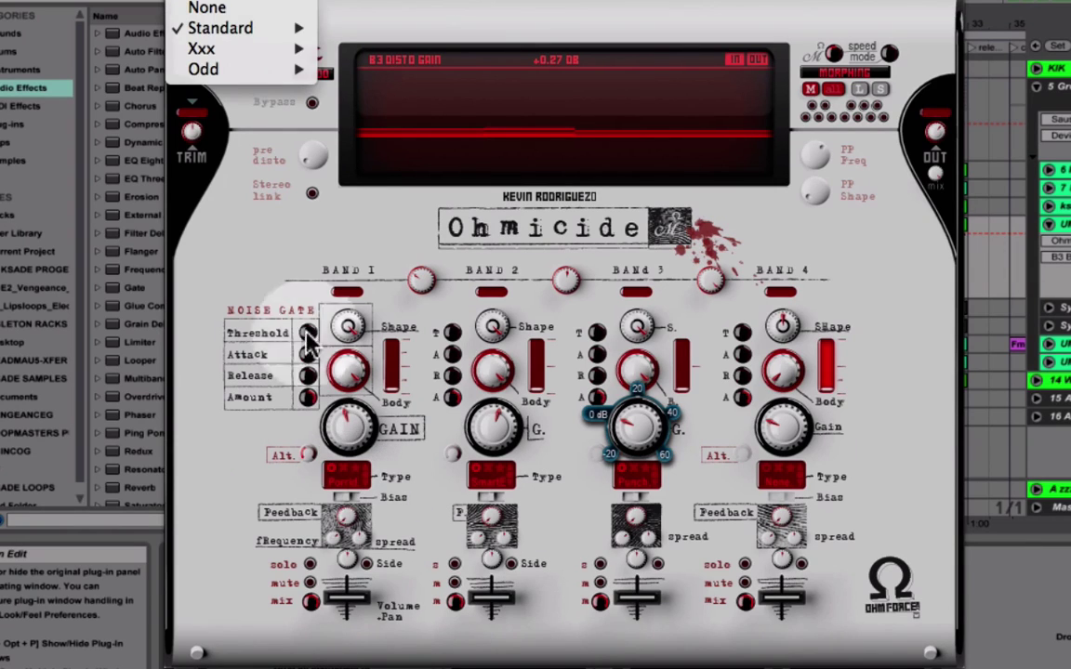
mouse_move(282, 28)
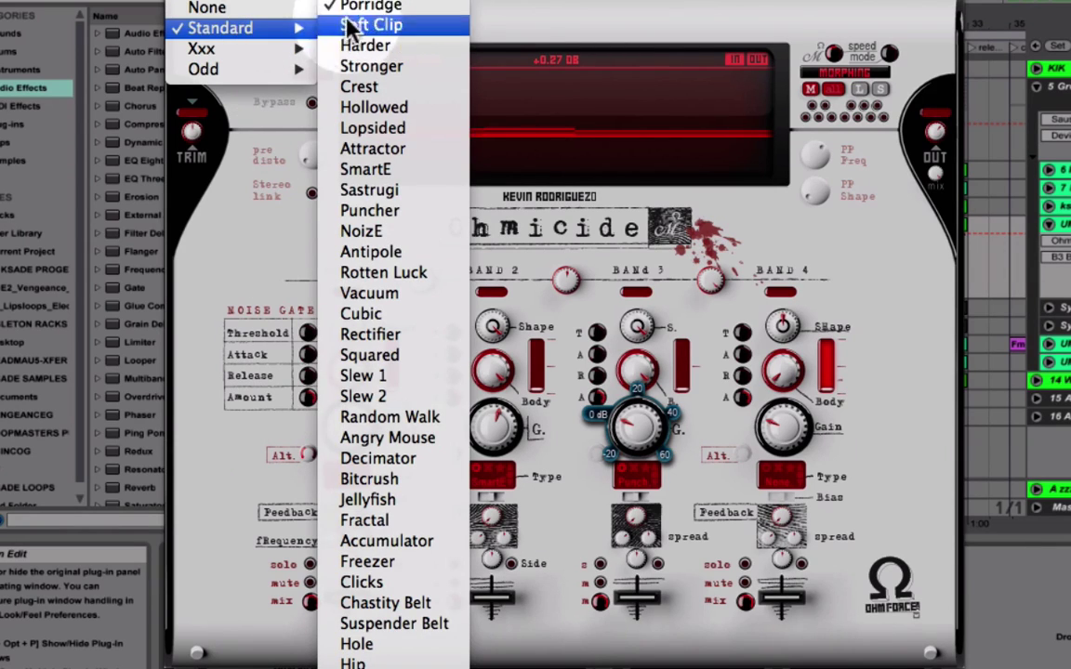
click(247, 232)
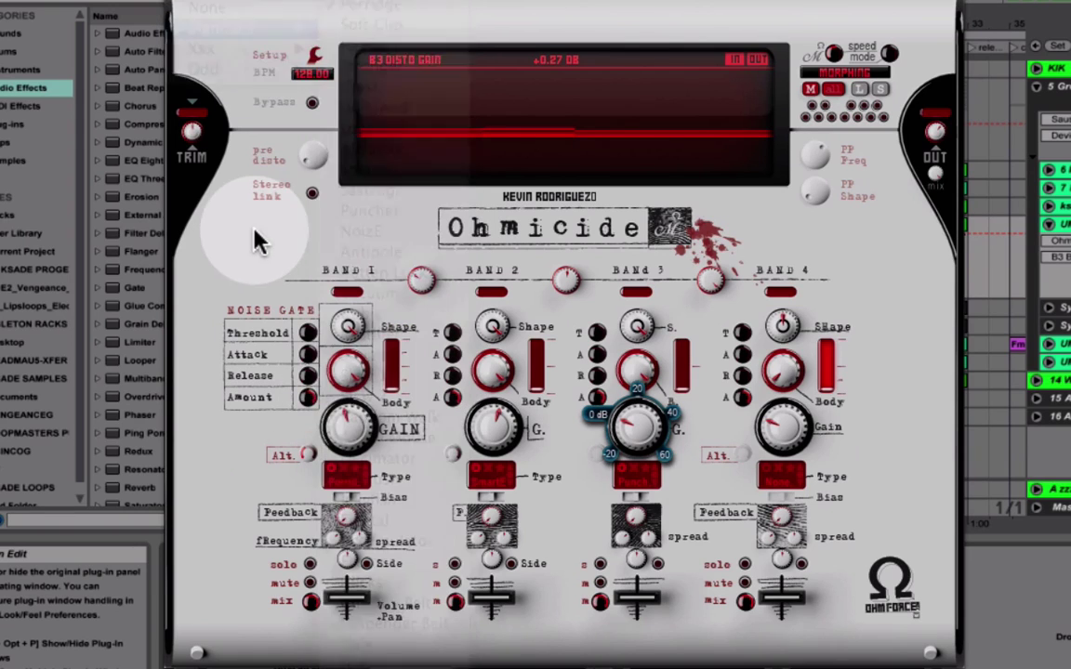
click(491, 476)
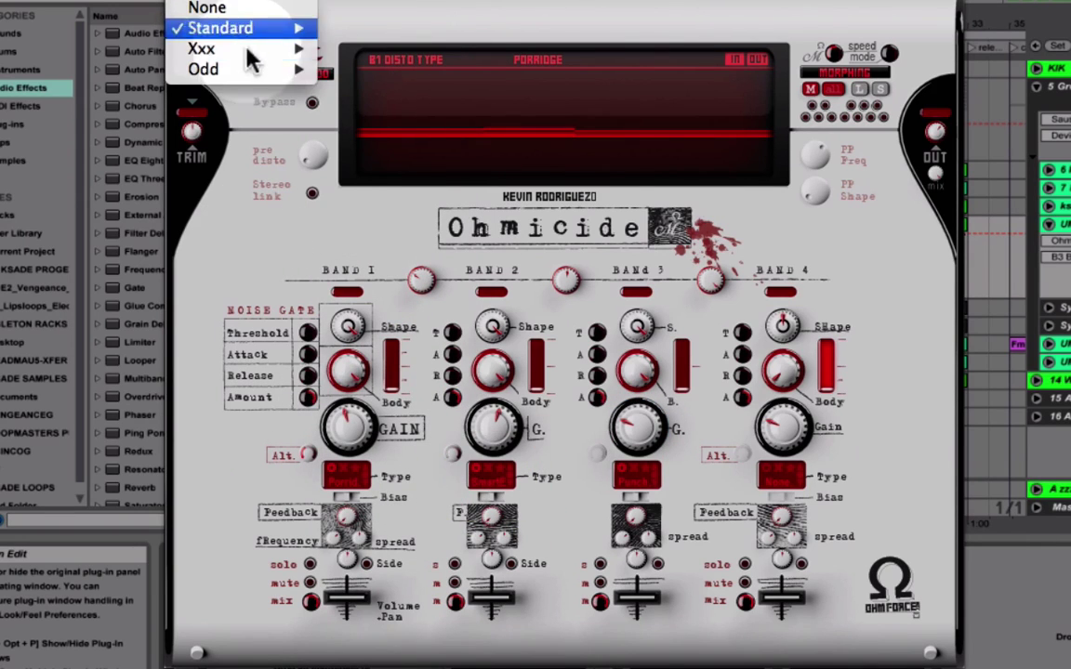
mouse_move(246, 29)
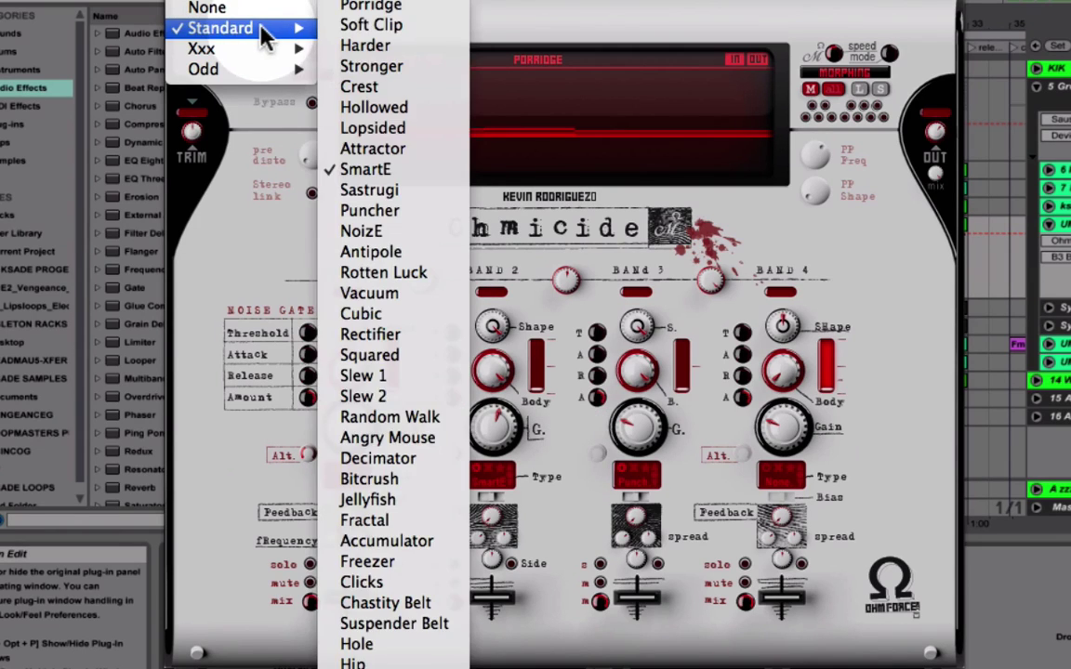
mouse_move(263, 56)
click(547, 550)
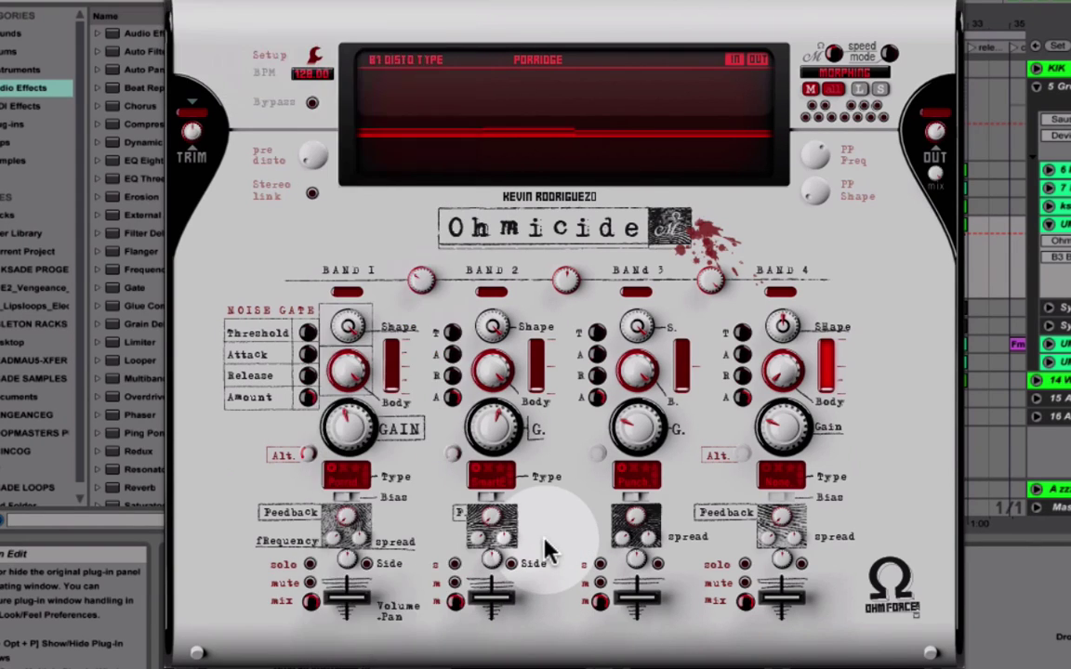
click(640, 488)
mouse_move(284, 21)
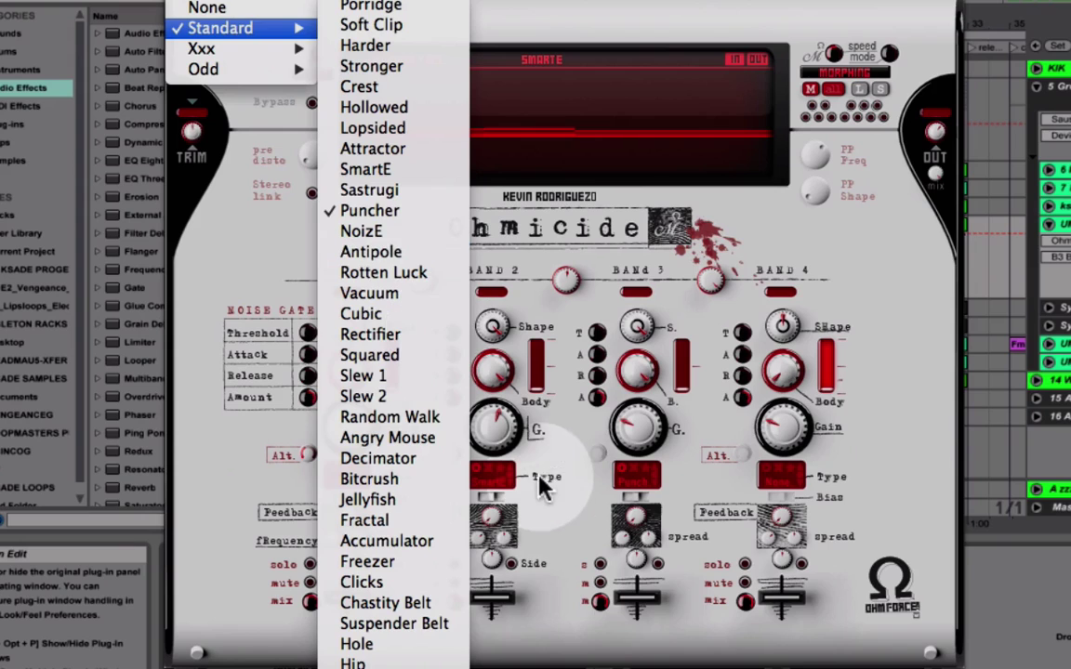
click(519, 379)
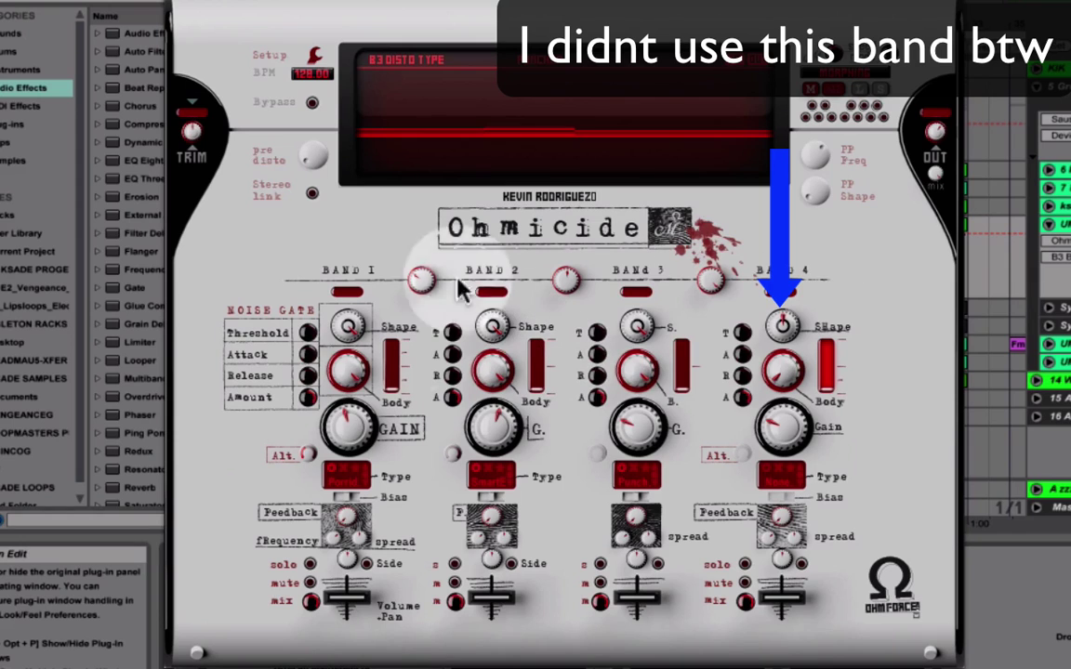
Close the Ohmicide plug-in and bypass both Ohmicide and the S1 Imager on UMMETLEAD.
click(179, 5)
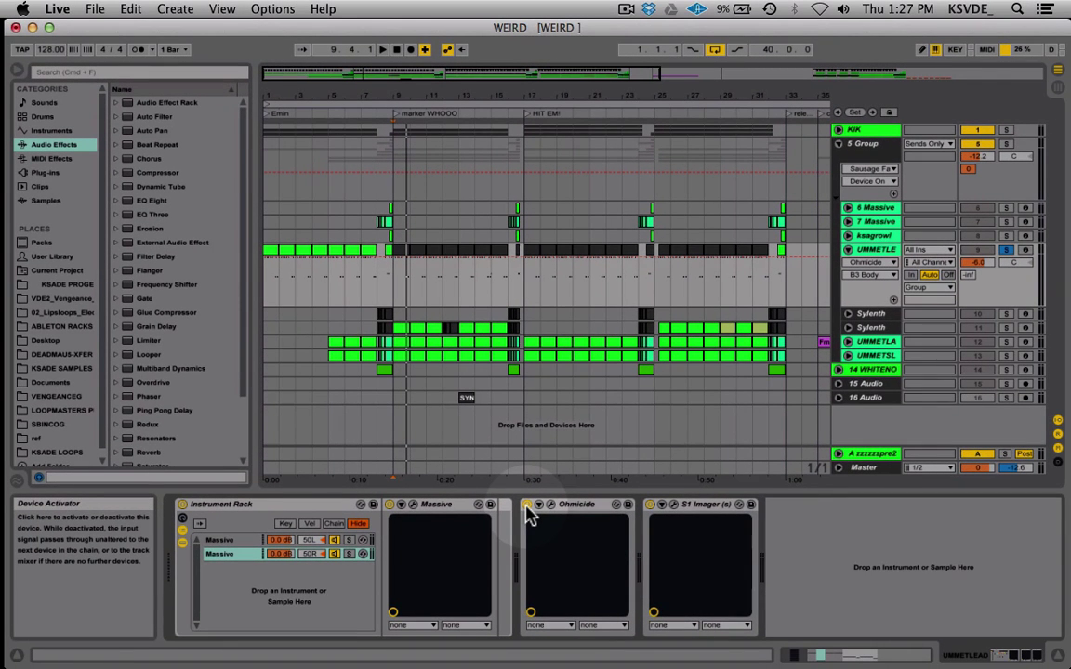
click(526, 504)
click(650, 505)
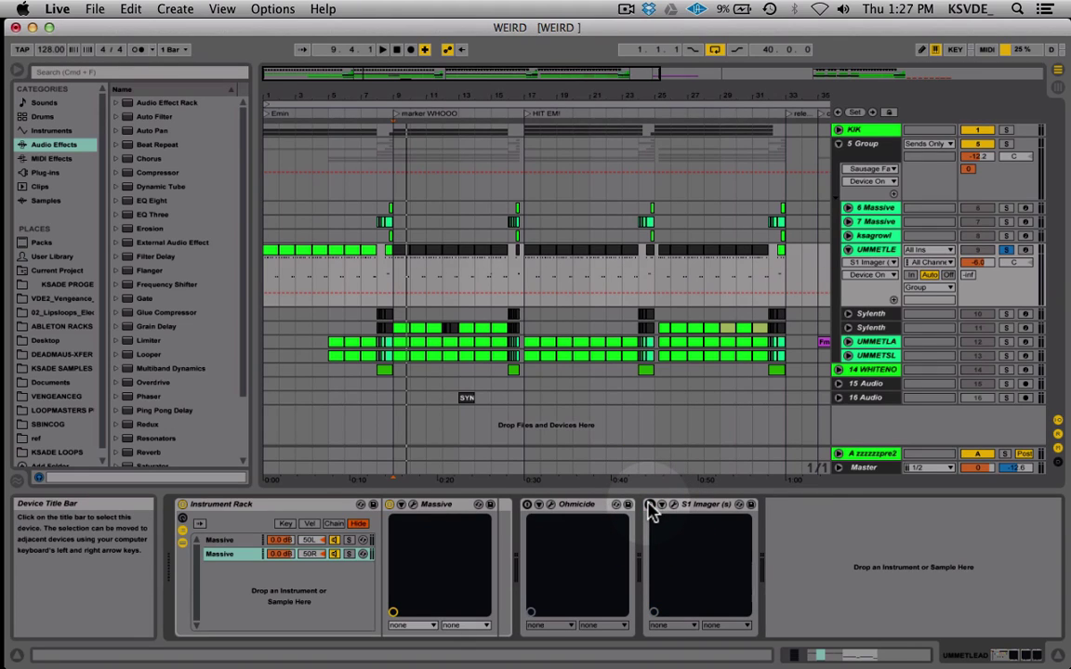
Play the soloed UMMETLEAD with both effects bypassed, and re-enable its S1 Imager and Ohmicide.
key(space)
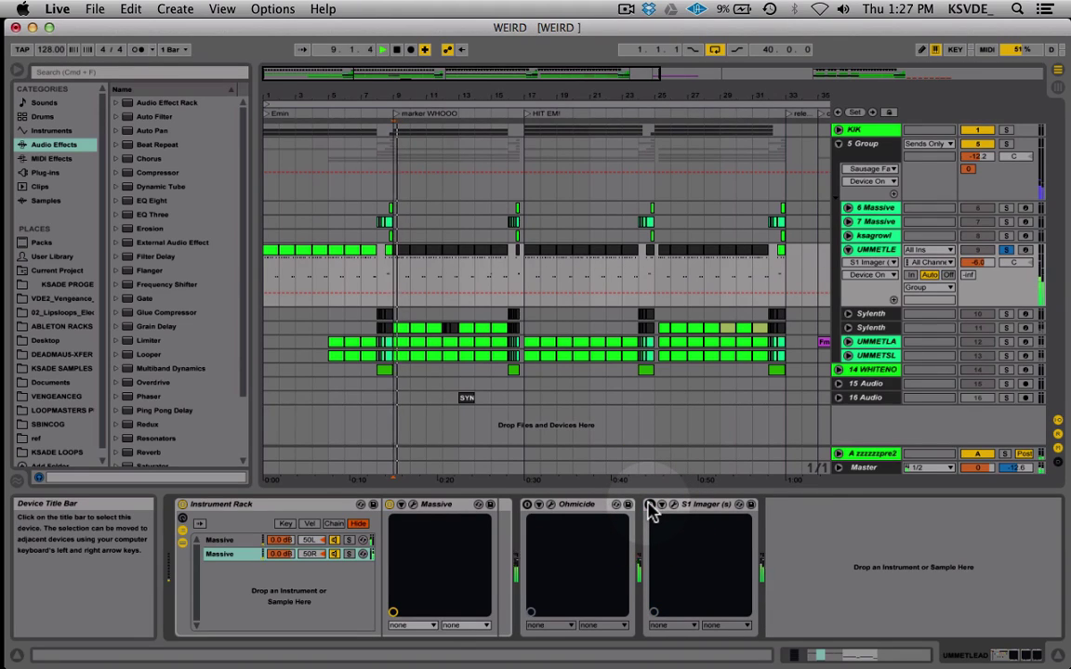
click(650, 505)
key(space)
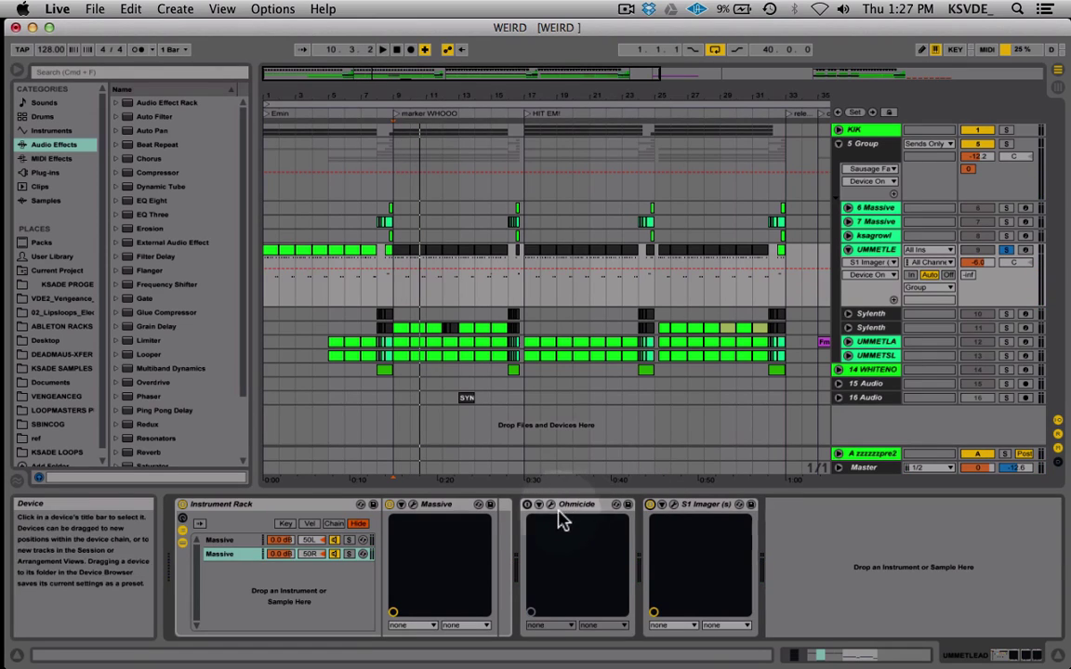
click(527, 505)
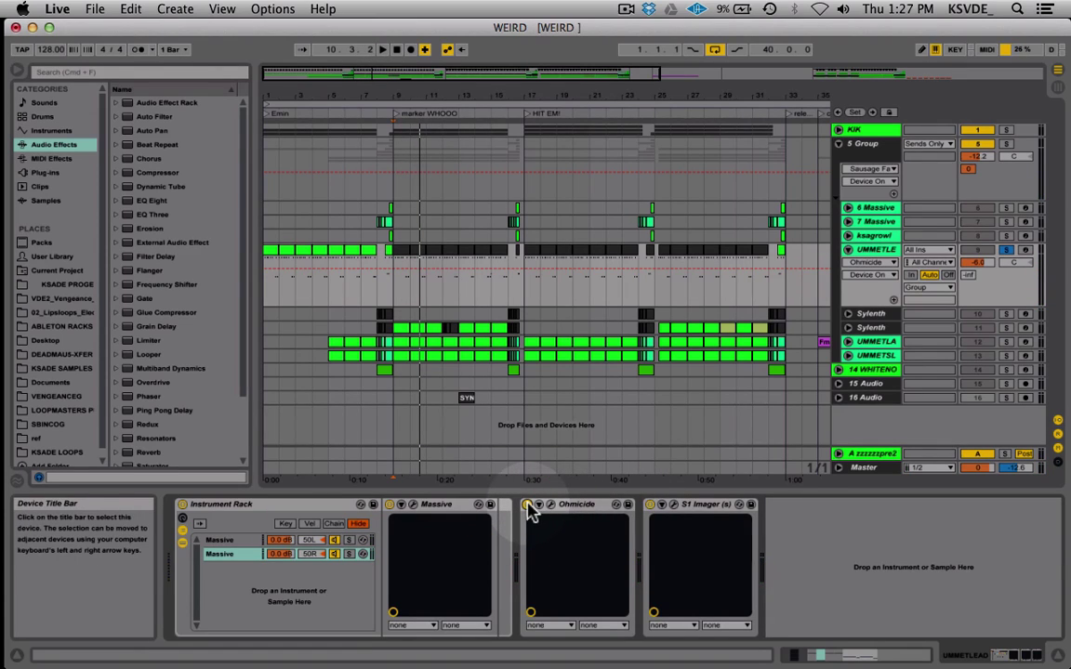
Unsolo UMMETLEAD and play the full mix from the WHOOO marker with its effects on.
click(1004, 251)
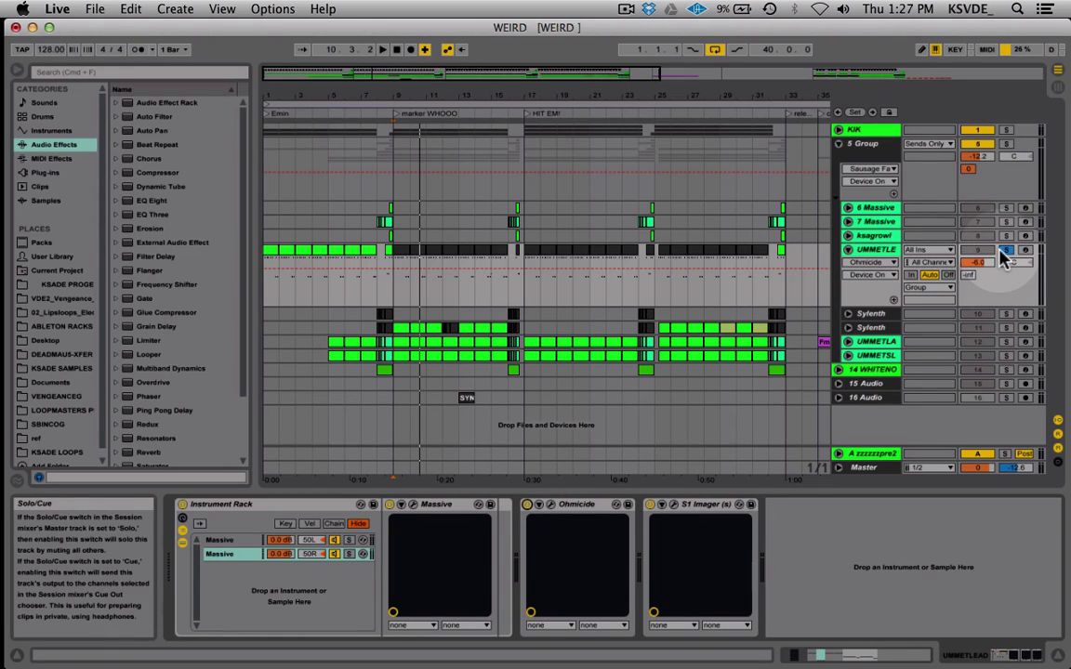
click(1004, 252)
key(space)
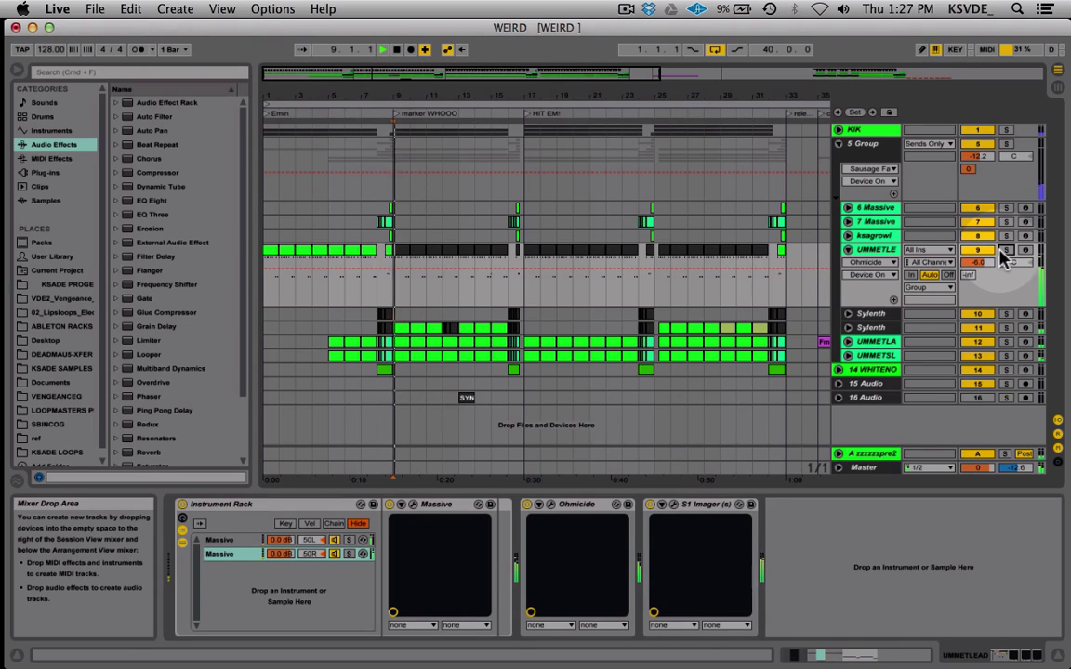
Group Ohmicide and S1 Imager into an audio effect rack and save it in ABLETON RACKS as SYNTH BEEFER.
click(567, 507)
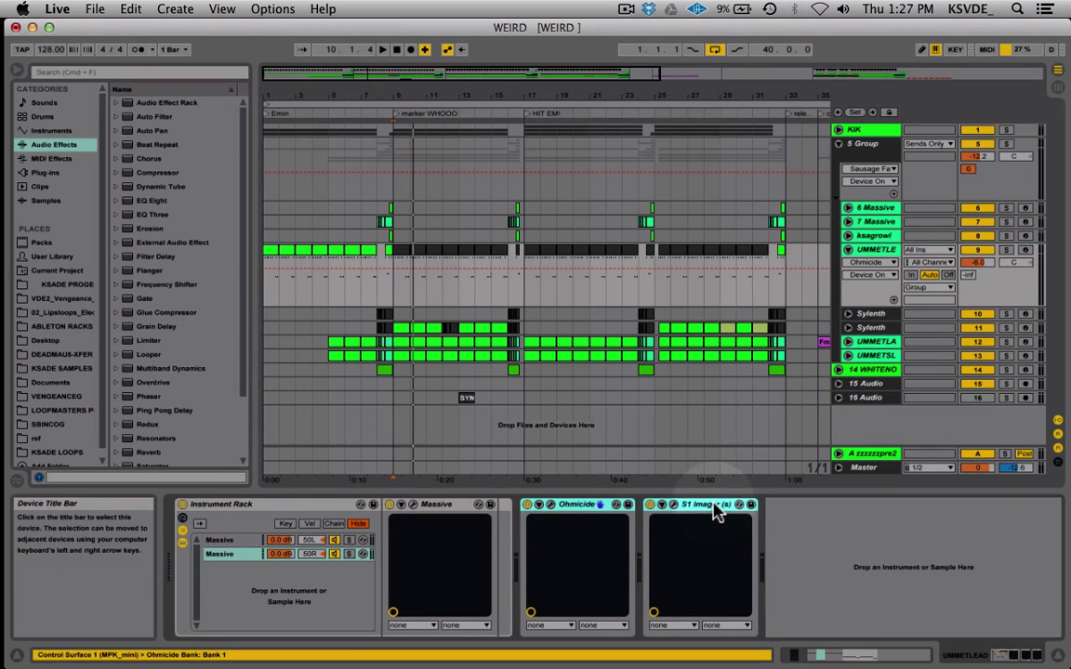
key(super+g)
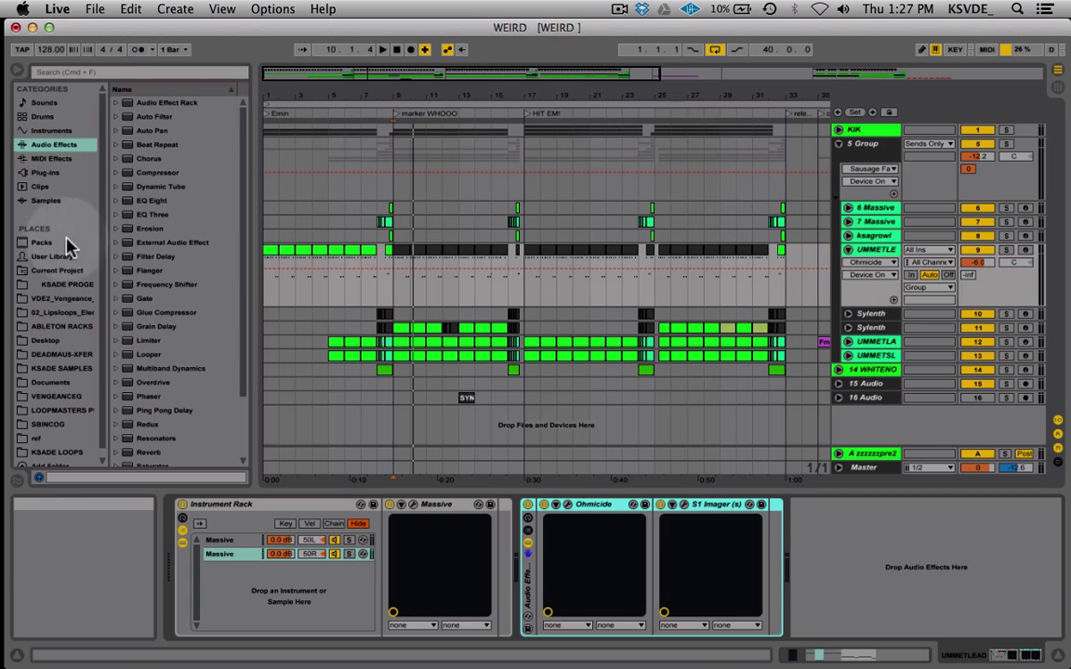
click(66, 327)
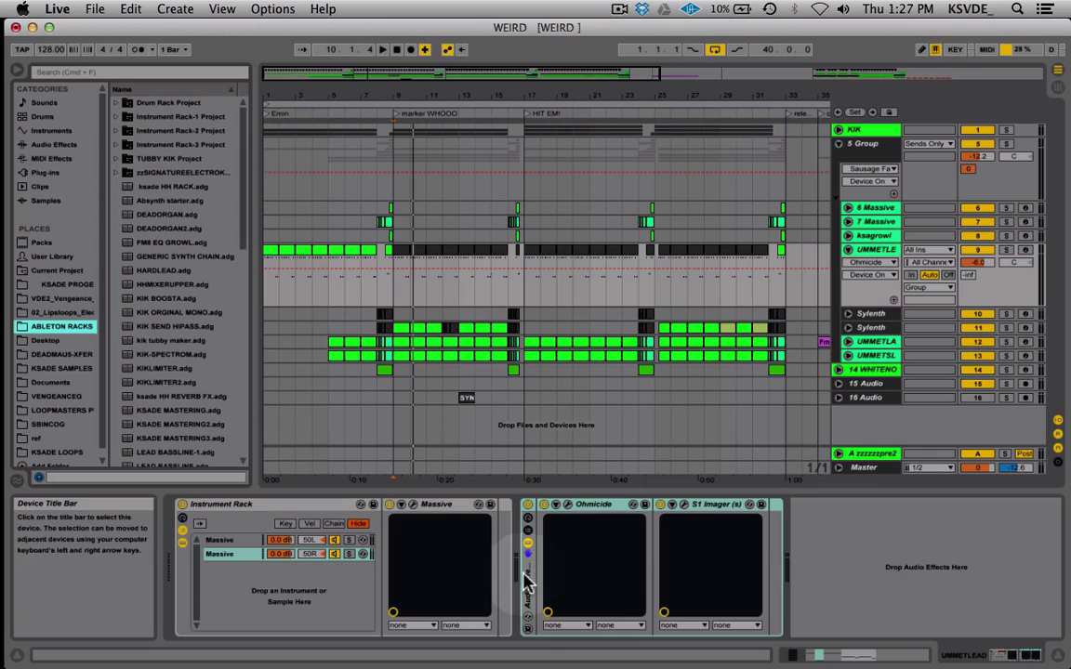
click(234, 390)
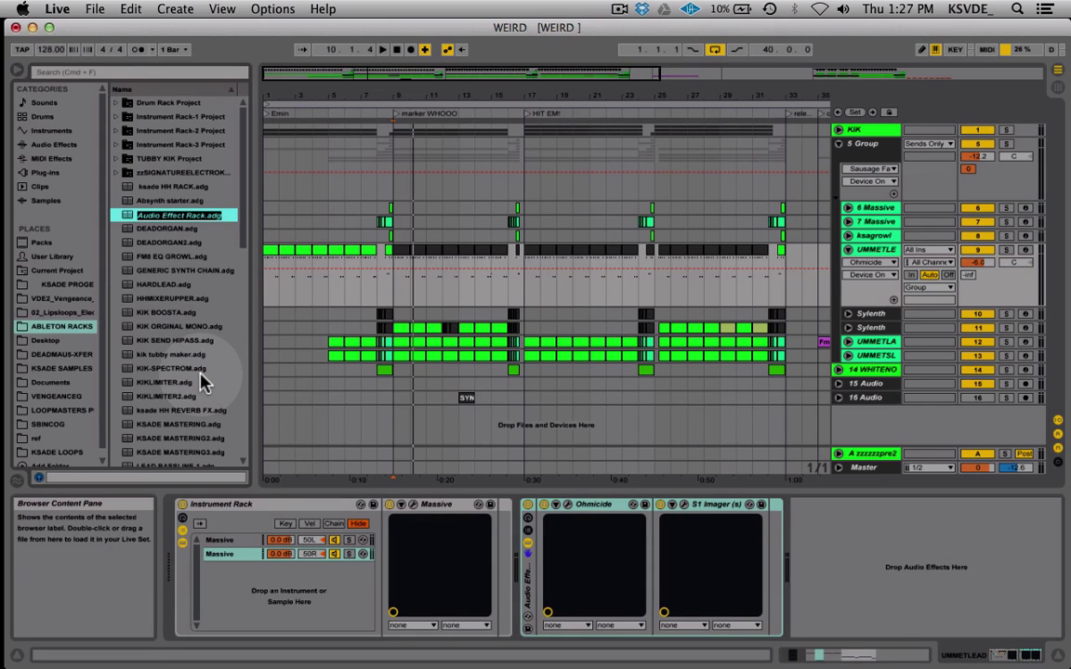
text(SYN)
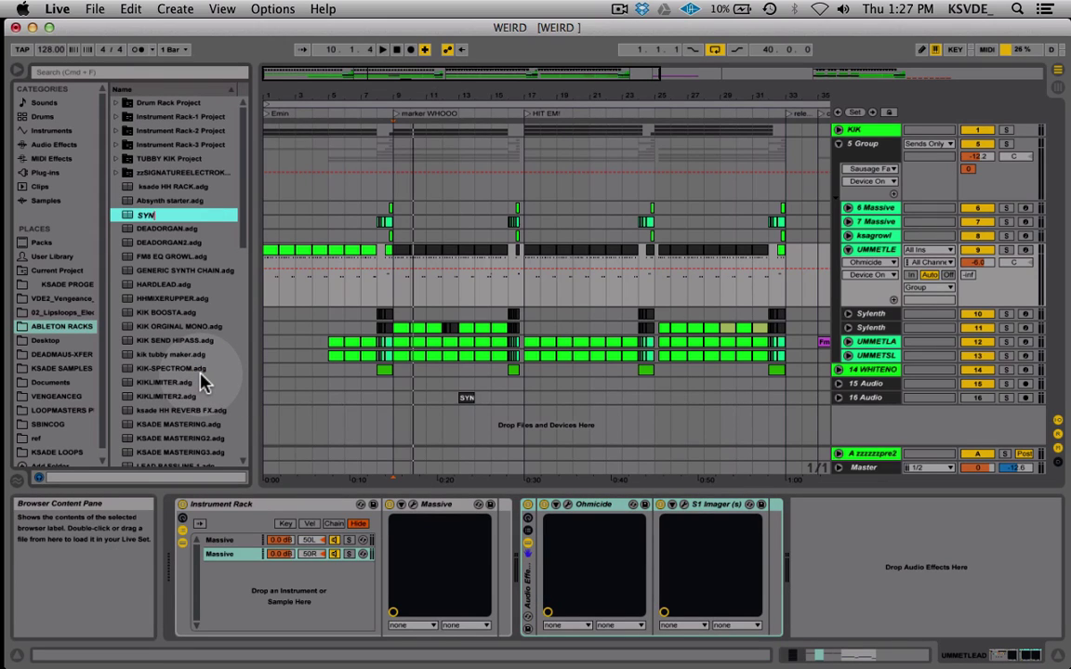
text(TH BEEFER)
key(Return)
Look through the saved presets in the ABLETON RACKS folder, including SYNTH BEEFER and SYNTH TRACK BASIC.
scroll(196, 407, down, 4)
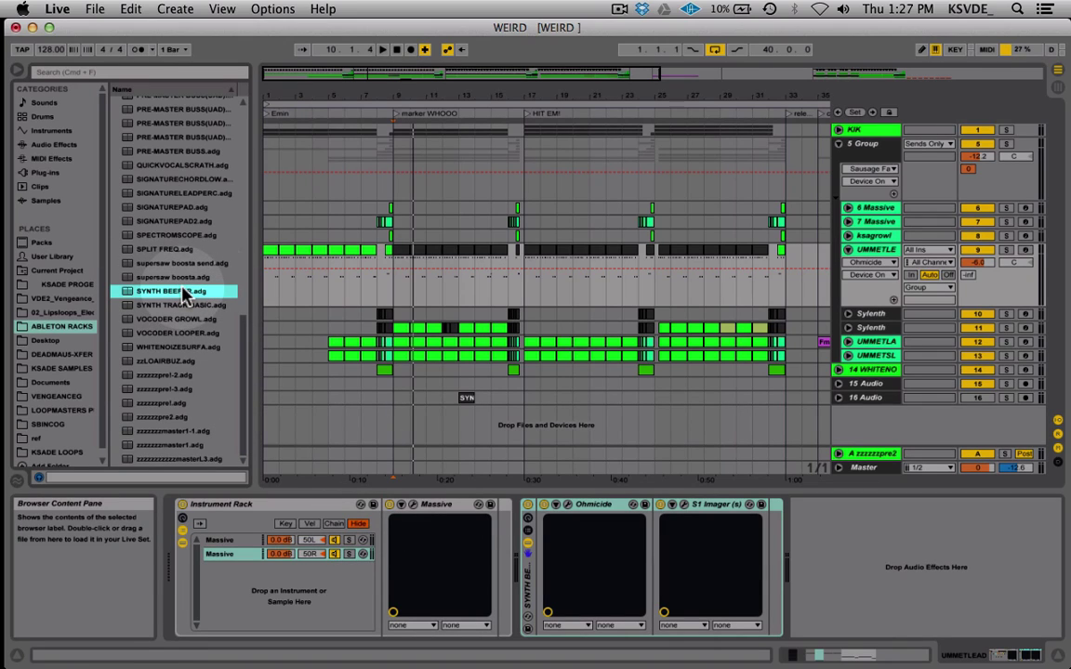
scroll(183, 269, up, 10)
scroll(183, 269, down, 10)
scroll(176, 260, up, 10)
scroll(167, 237, down, 10)
scroll(167, 219, up, 3)
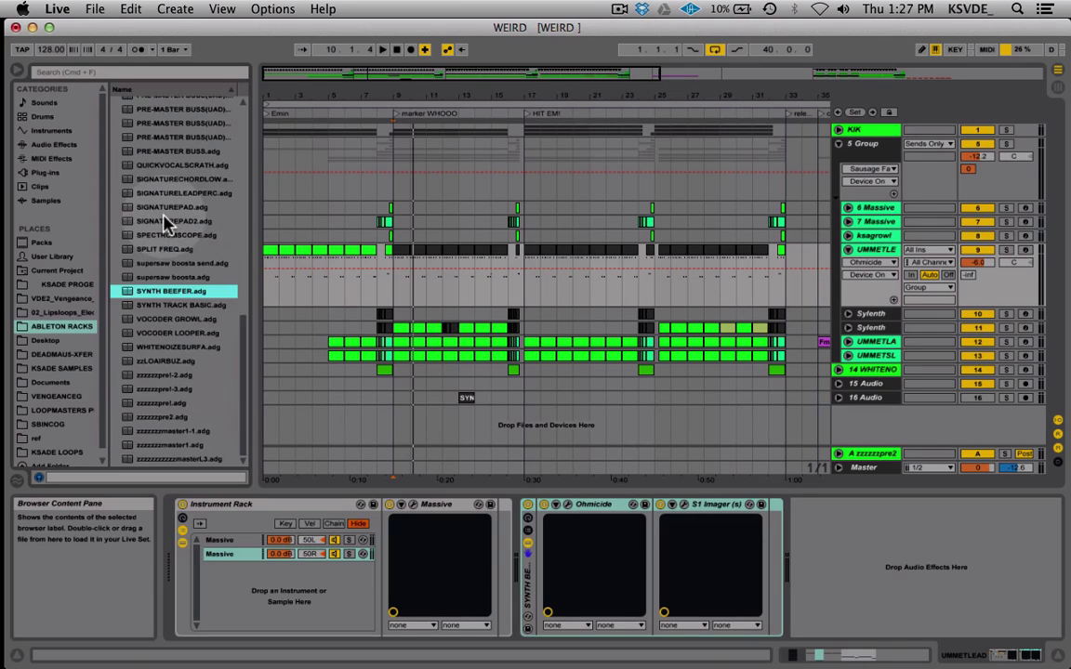
scroll(172, 242, down, 10)
scroll(179, 263, up, 3)
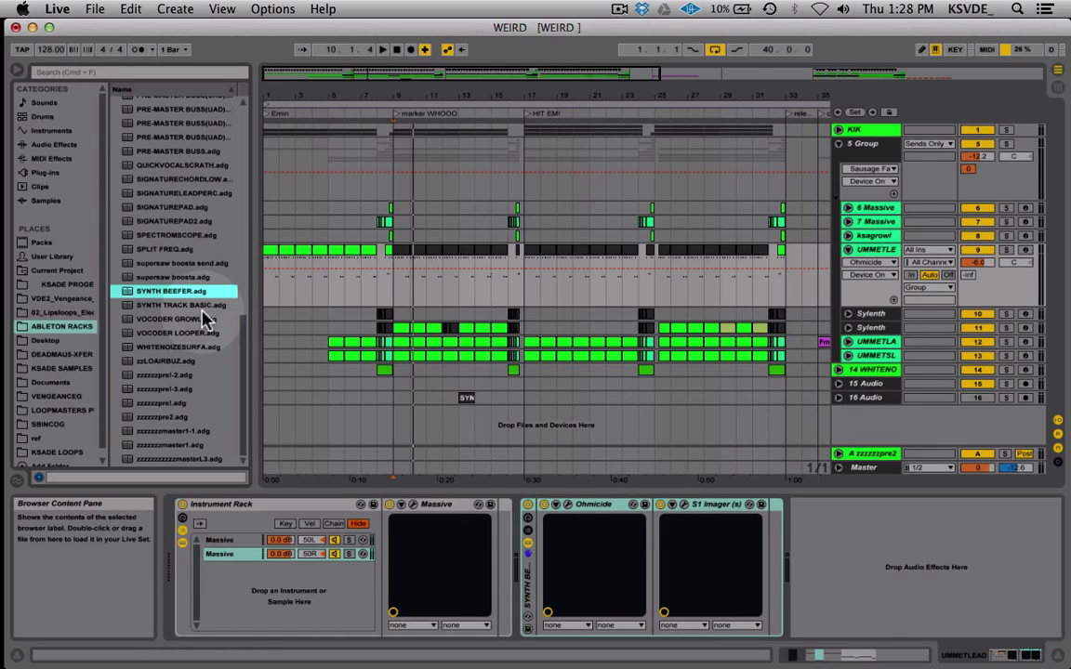
Load the SYNTH TRACK BASIC rack after SYNTH BEEFER on UMMETLEAD, look over its devices and remove it again.
drag(198, 310, 847, 577)
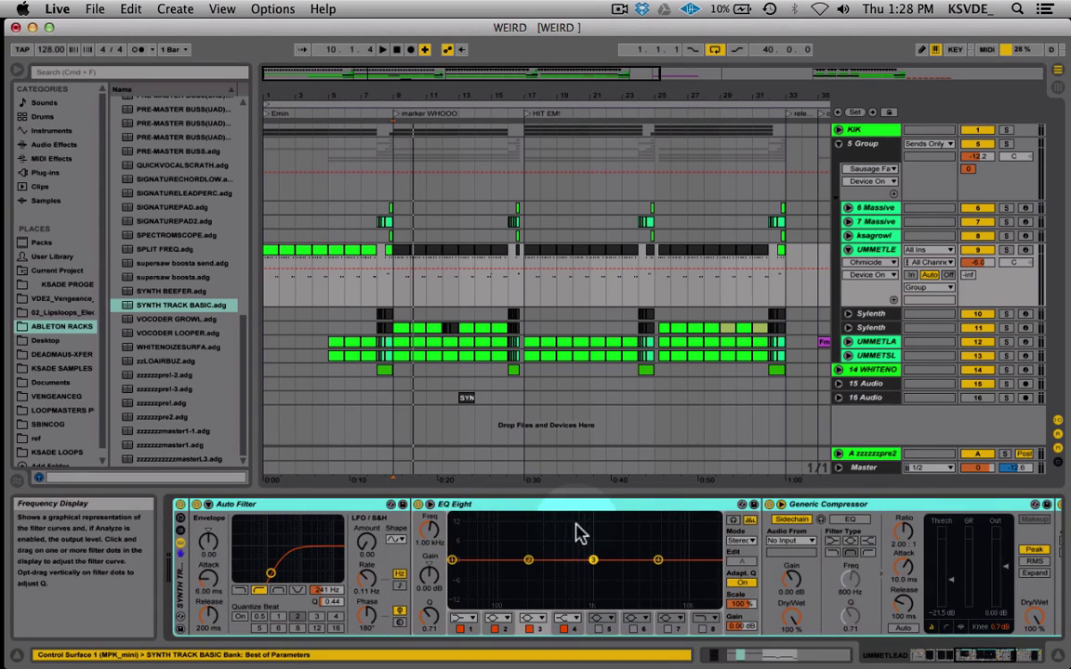
scroll(581, 536, right, 5)
scroll(712, 530, left, 6)
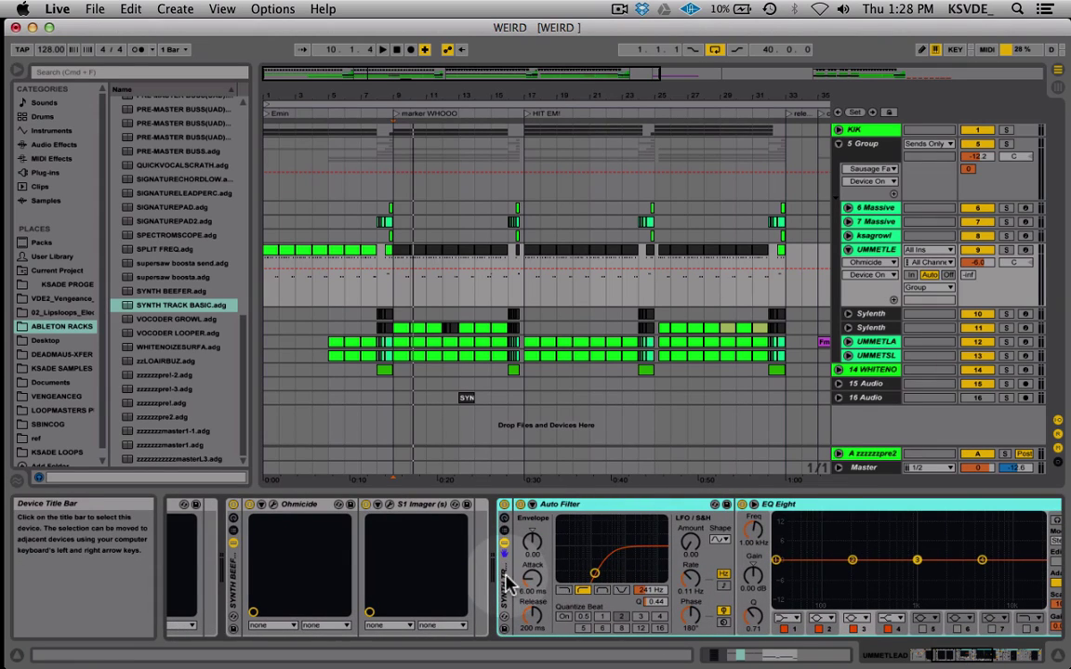
key(Delete)
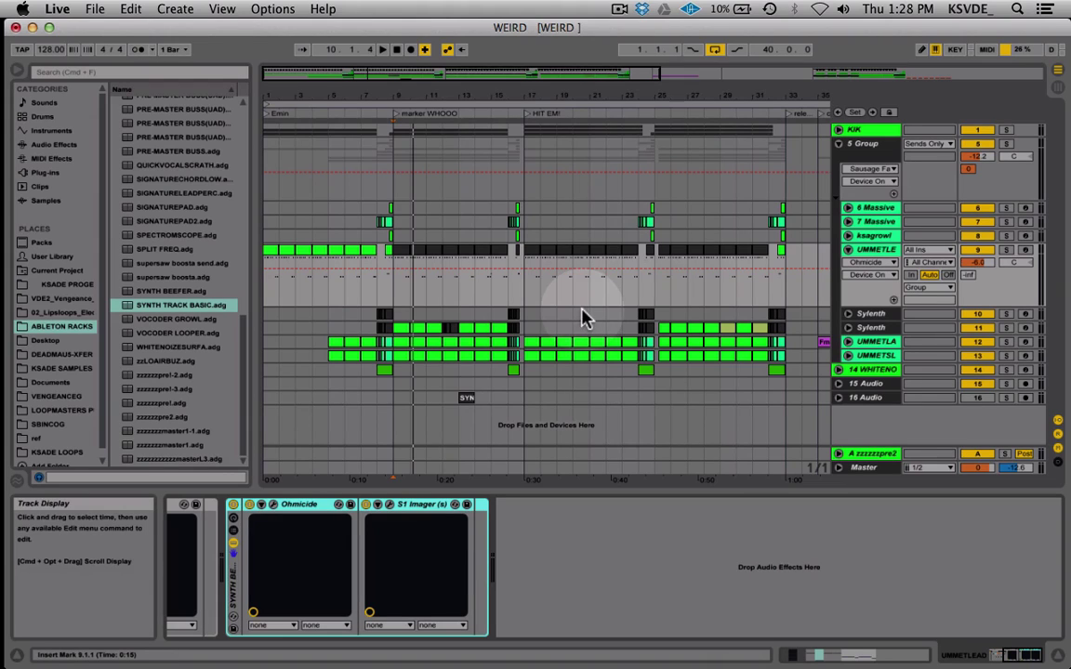
Review the options available for the Massive device in UMMETLEAD's Instrument Rack, including grouping, without applying any.
scroll(611, 618, left, 4)
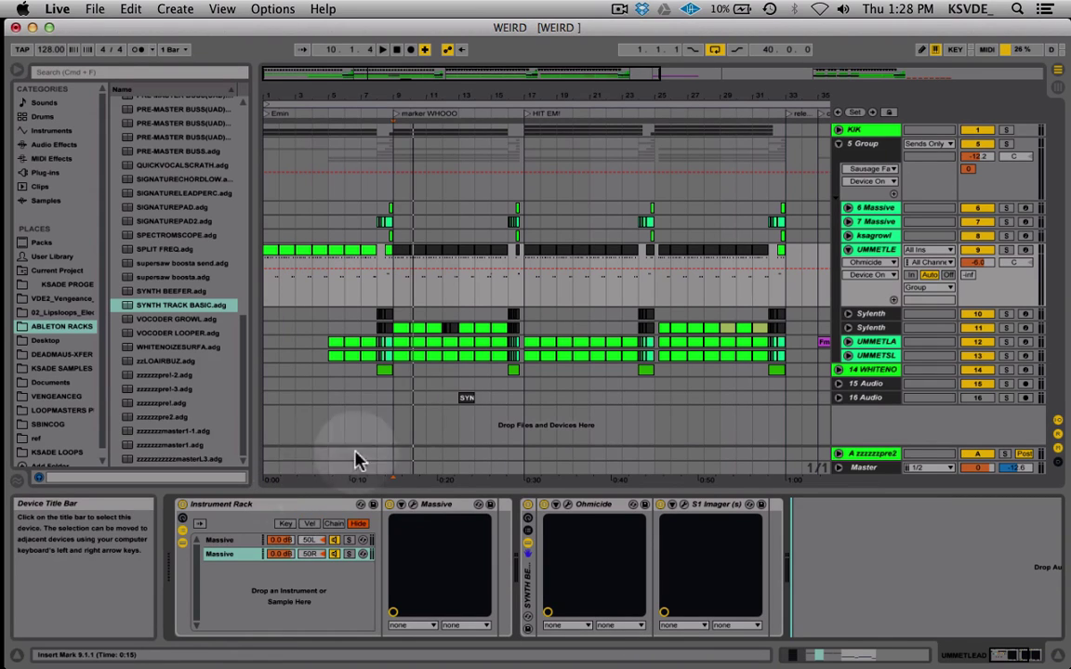
click(436, 505)
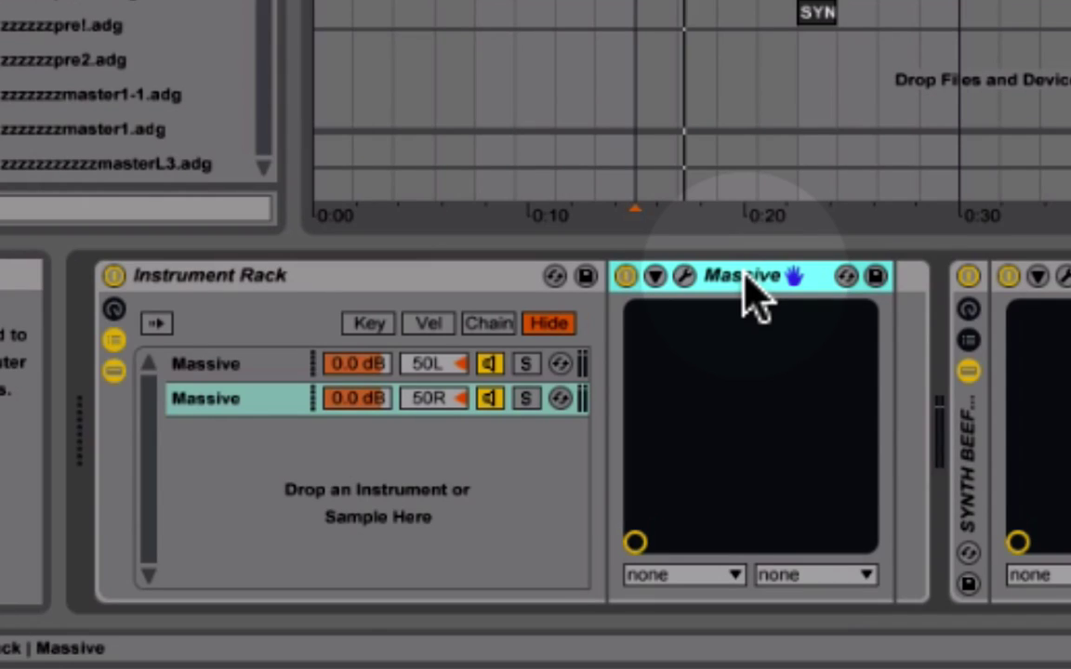
right_click(746, 279)
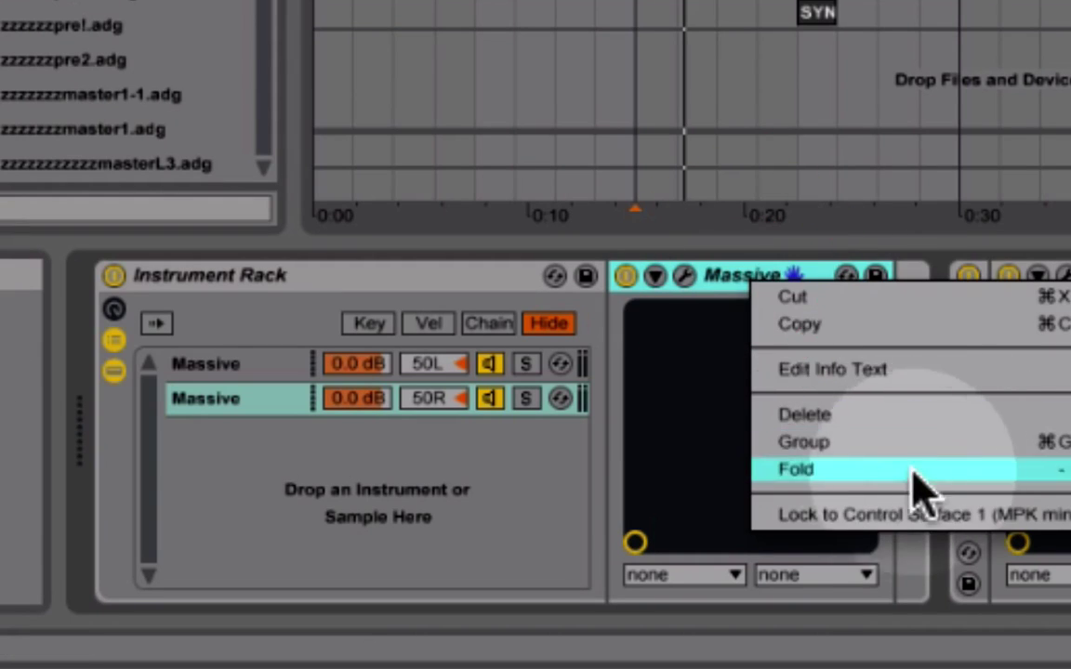
key(Escape)
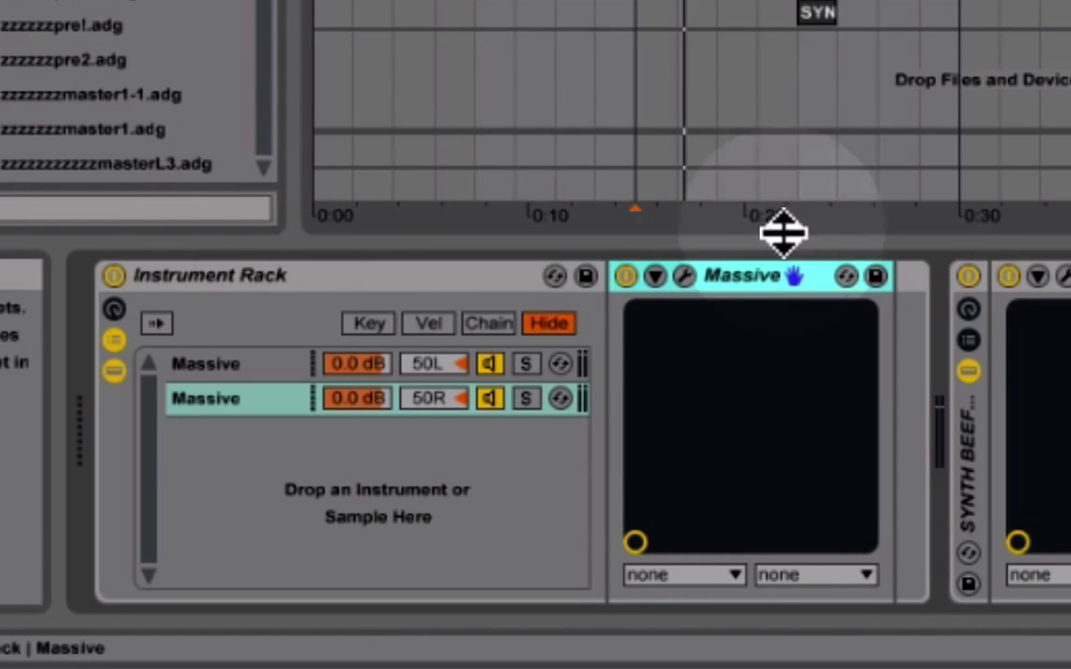
Demonstrate hiding and showing the Instrument Rack's chain list and devices, leaving both displayed.
click(112, 341)
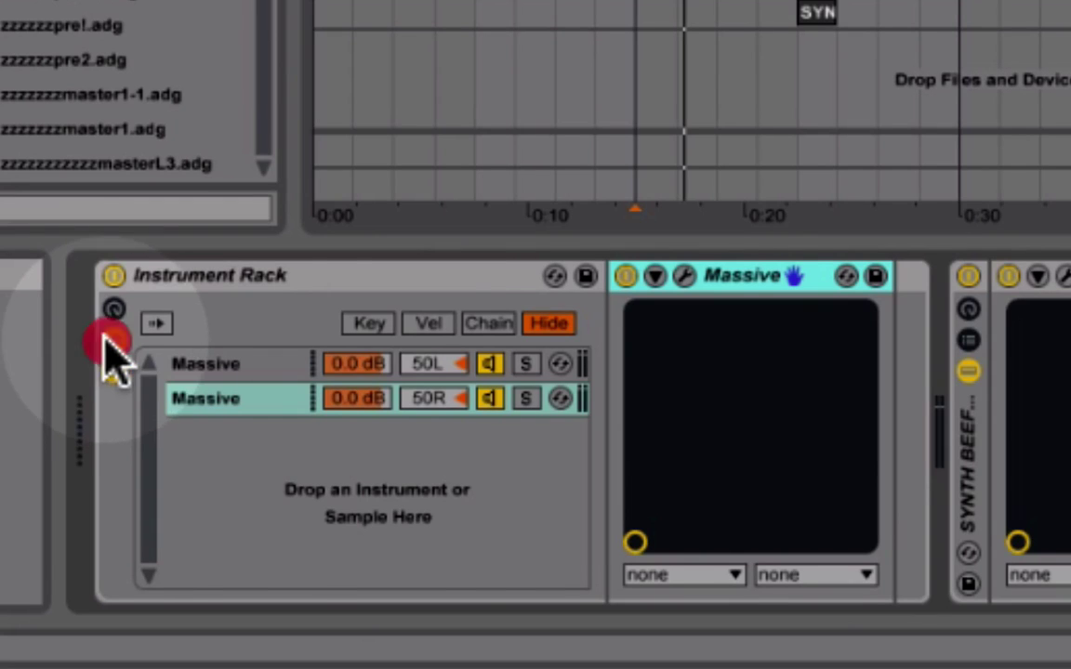
click(113, 340)
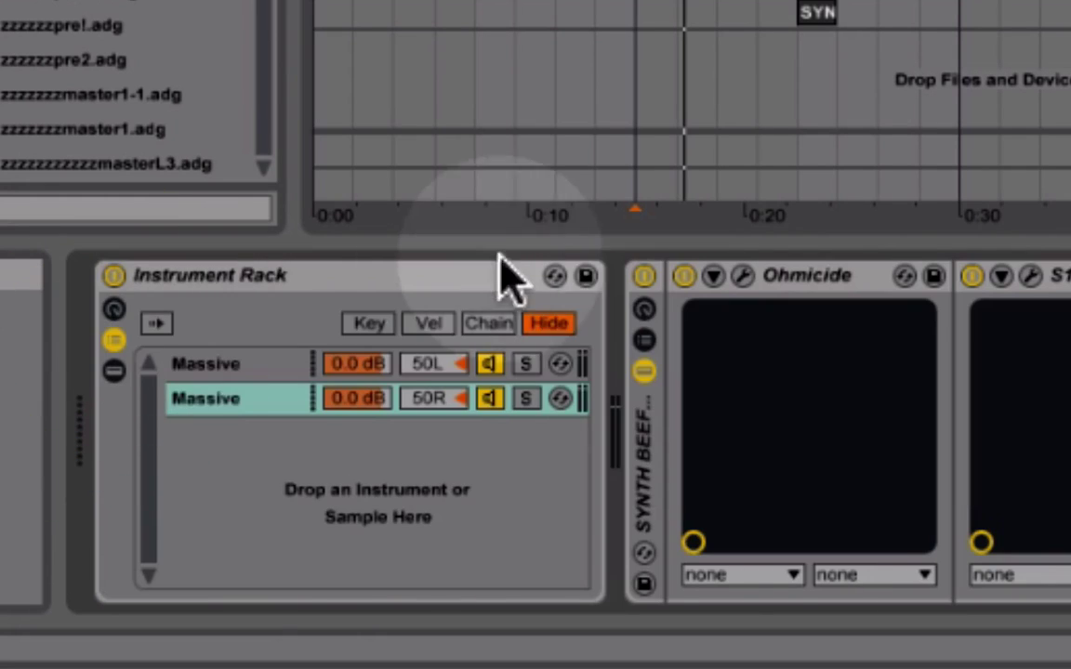
click(112, 370)
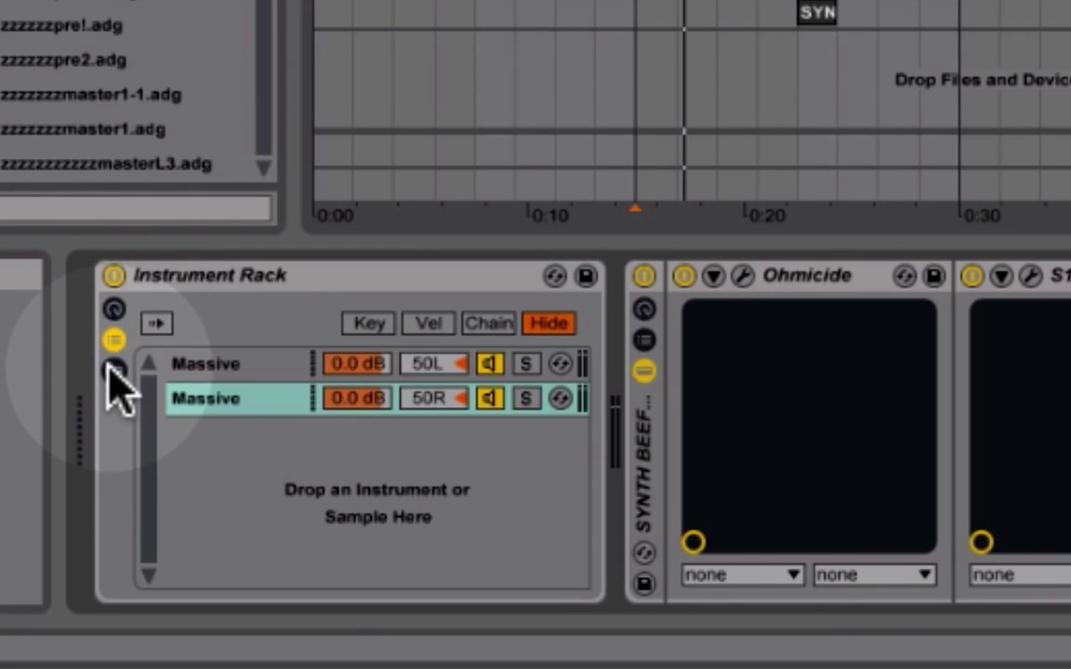
click(110, 365)
click(111, 365)
click(113, 340)
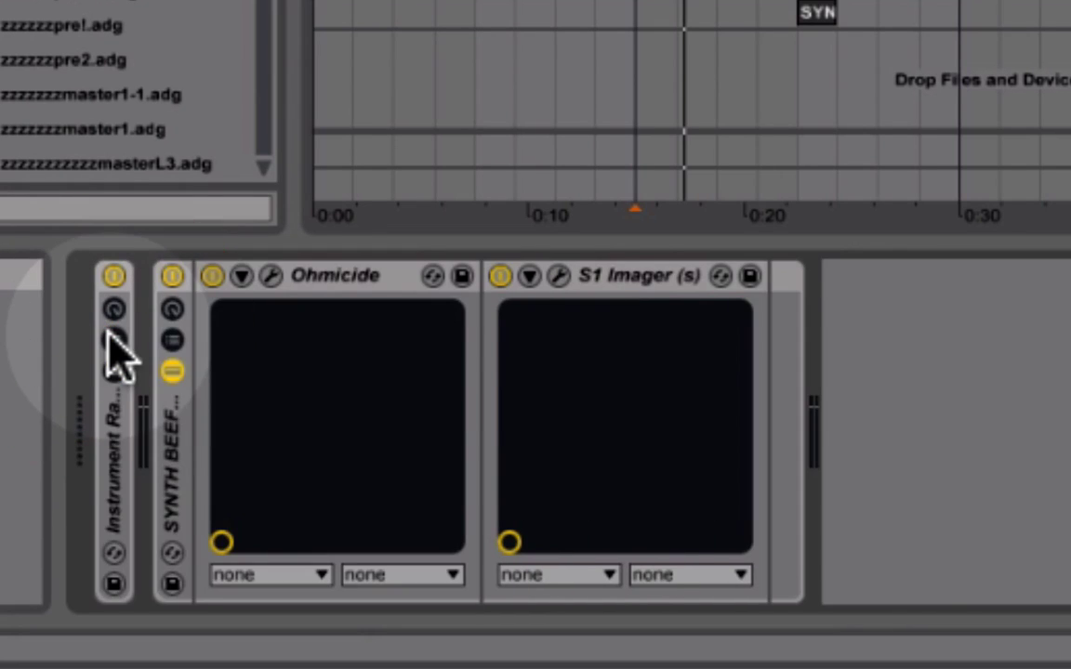
click(113, 340)
click(113, 371)
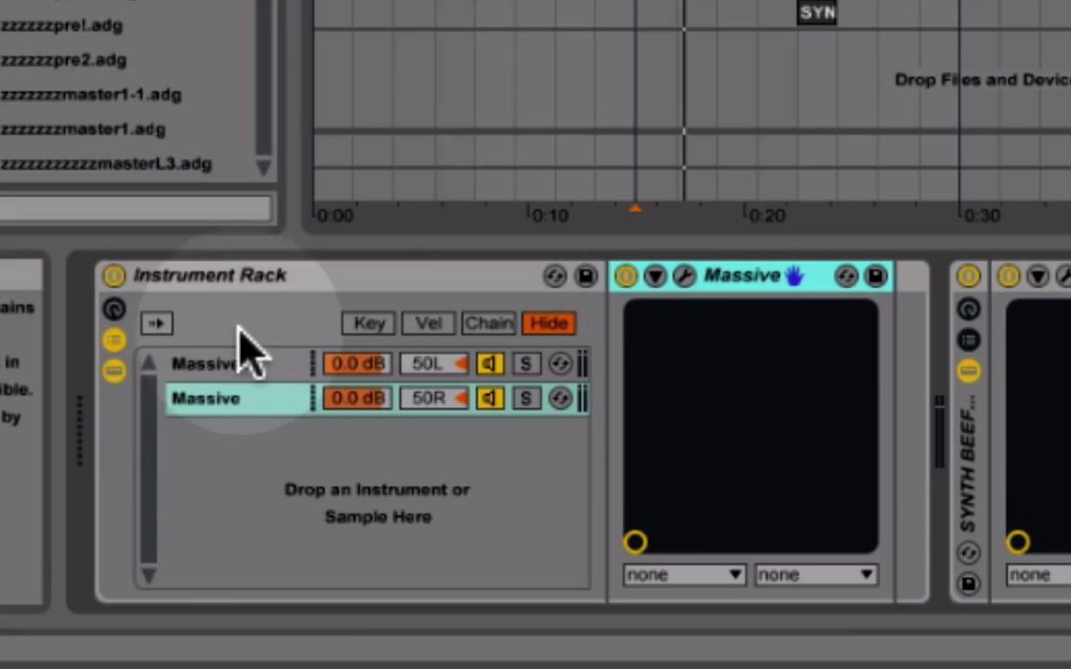
Open Massive from the chain panned 50L, examine its UMMET OZCAN LEAD patch and close the plug-in.
click(227, 365)
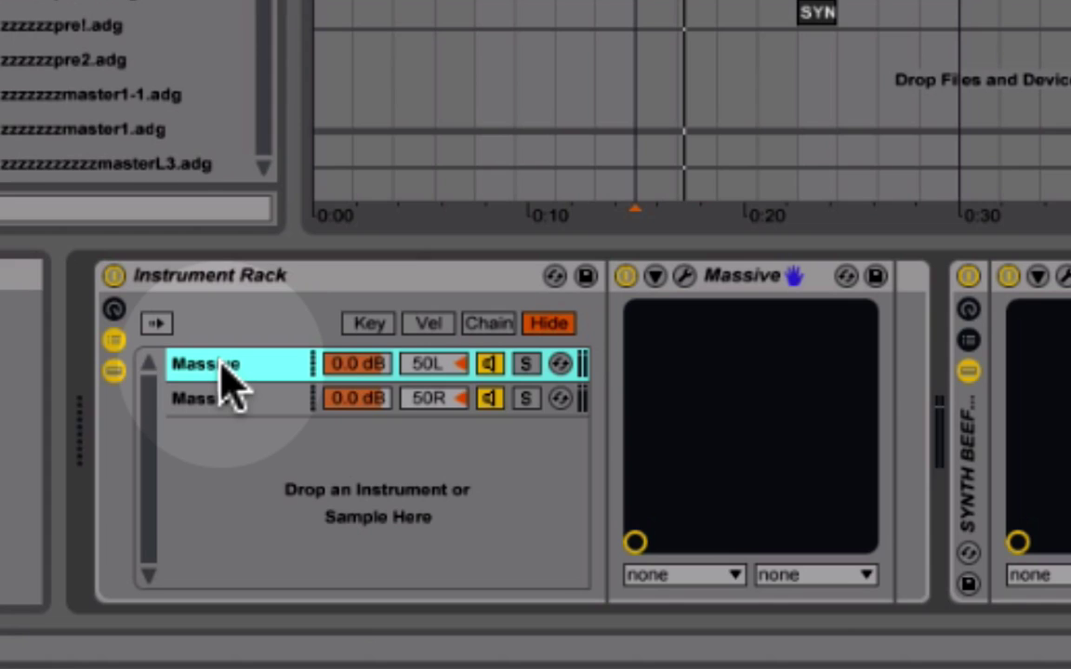
click(685, 276)
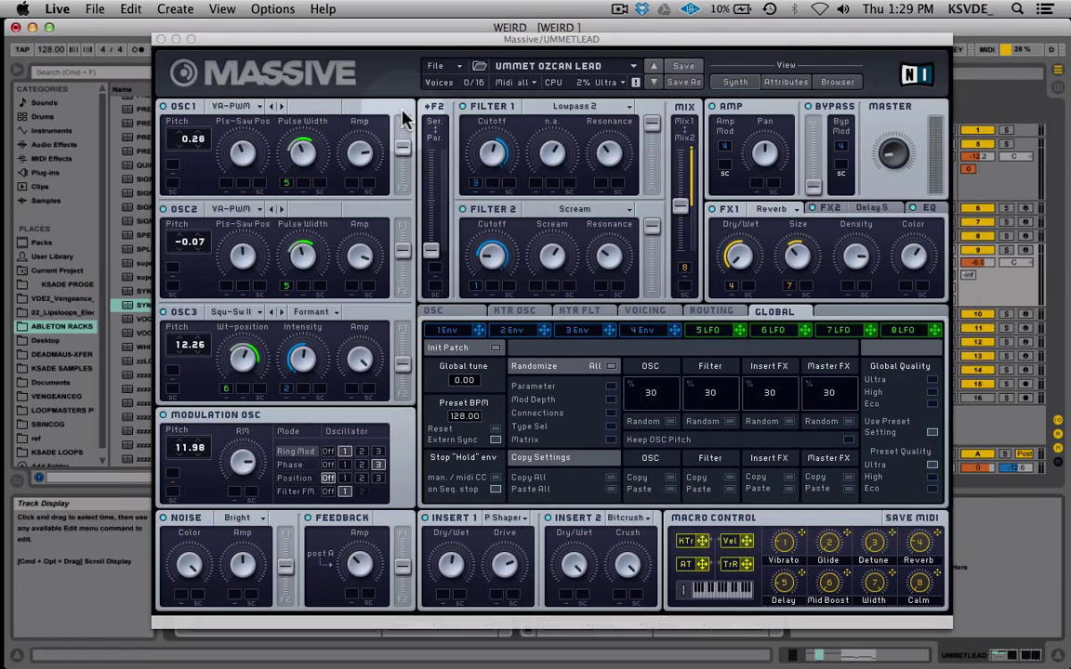
click(161, 41)
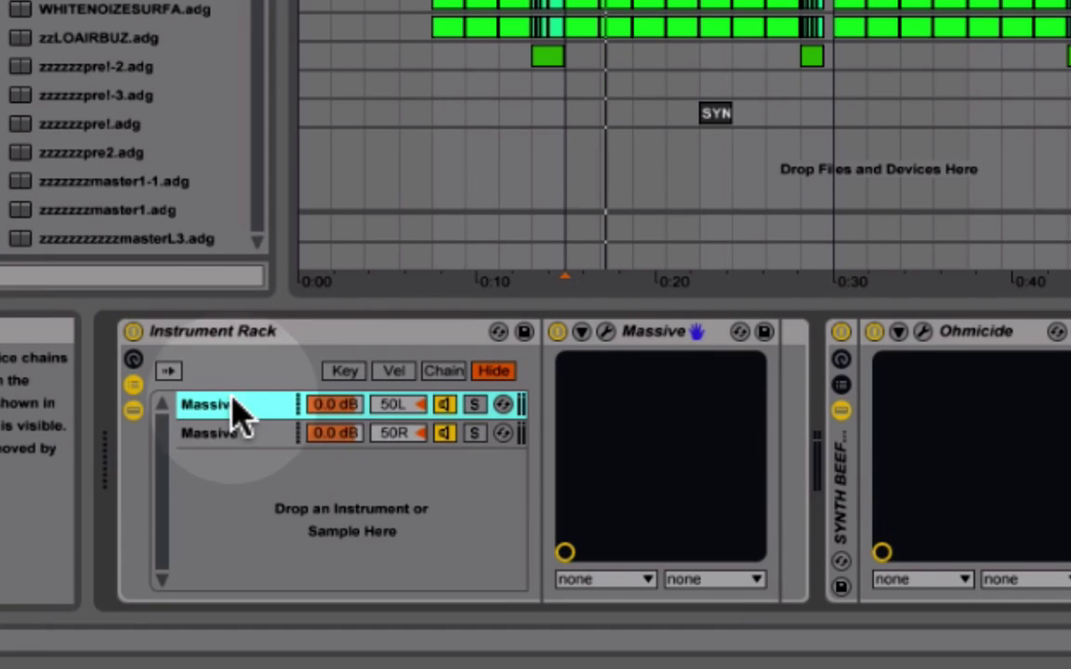
Duplicate the 50L Massive chain, pan the copy to center and deactivate the 50L and 50R chains.
key(ctrl+d)
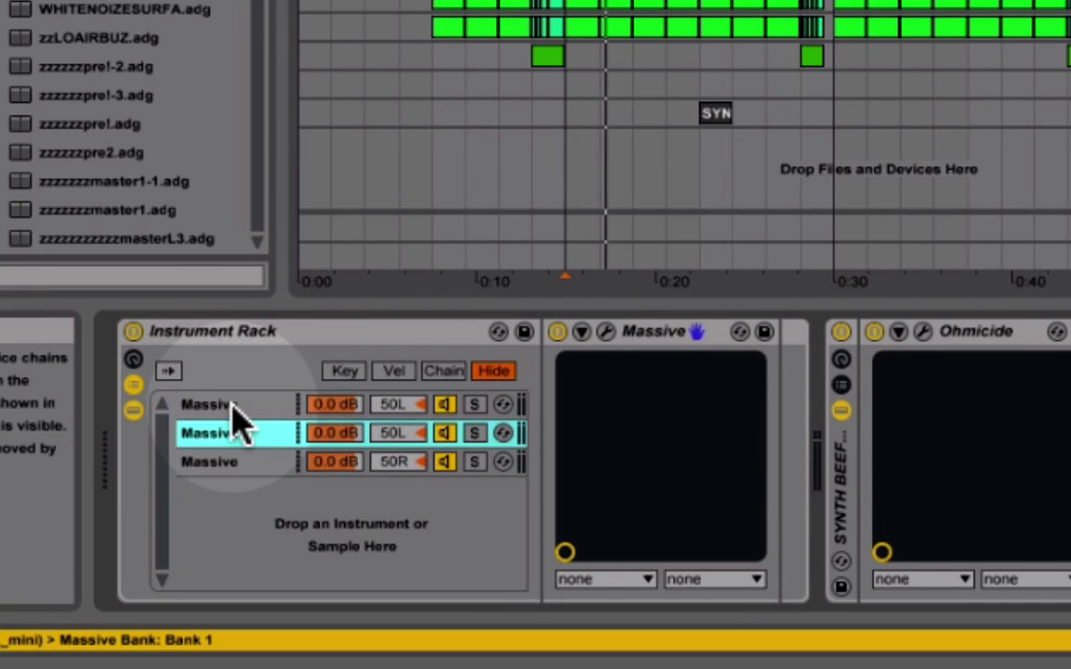
click(446, 404)
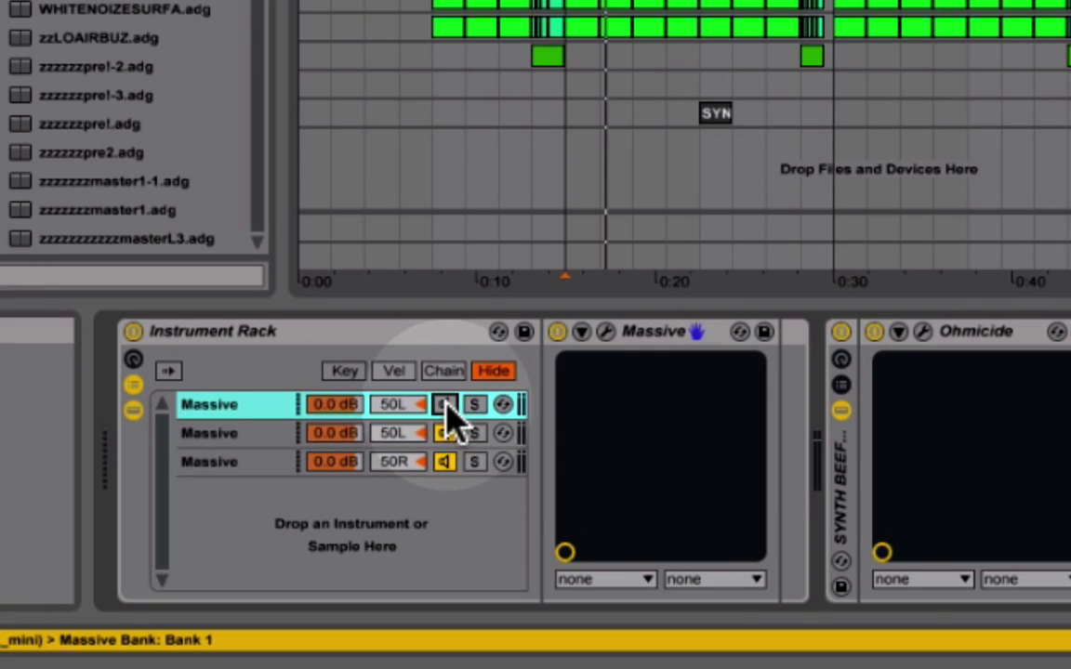
click(445, 462)
click(393, 434)
key(Delete)
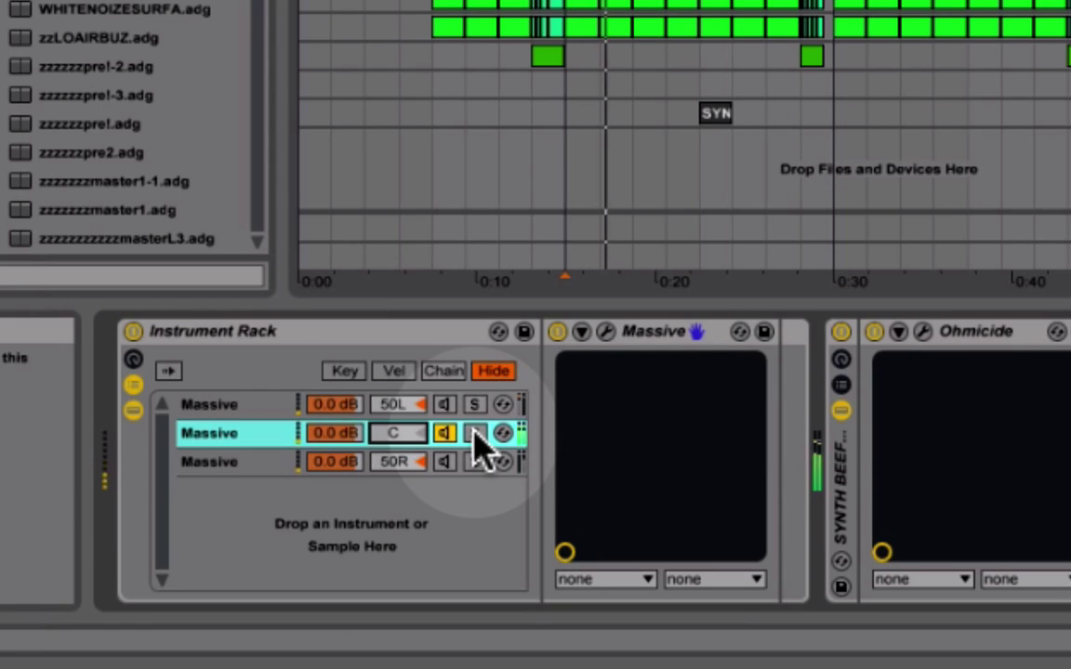
Compare the centered chain with the 50L and 50R pair while SYNTH BEEFER is bypassed, leaving the pair and rack active.
click(840, 333)
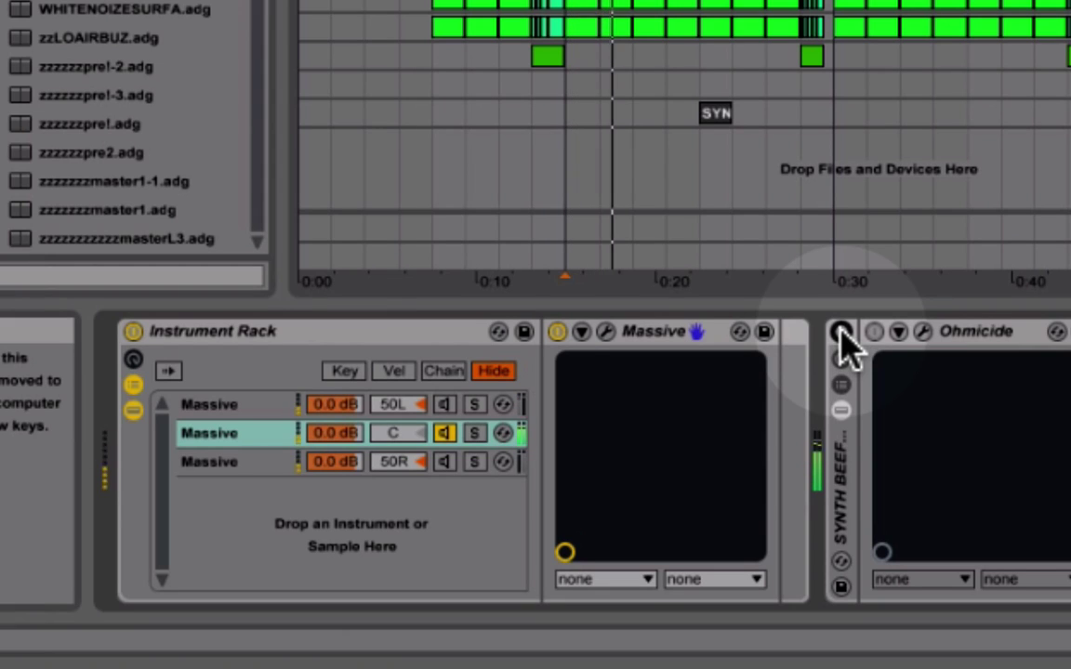
click(445, 434)
click(444, 462)
click(444, 405)
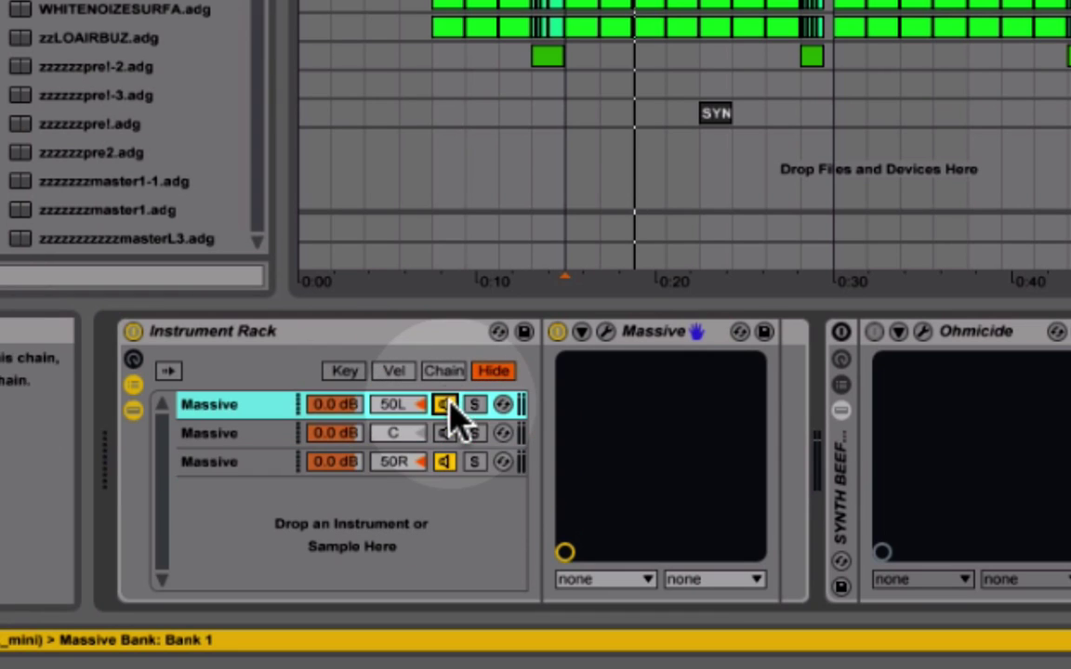
click(842, 334)
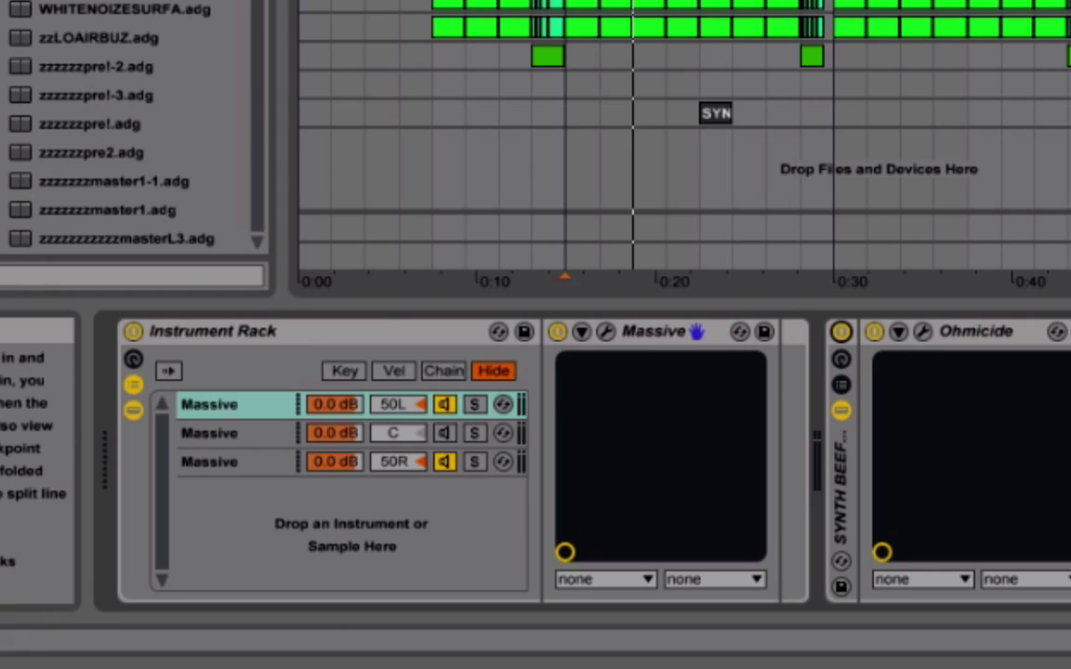
Display the device chain of the Sylenth track.
scroll(684, 131, down, 1)
key(Down)
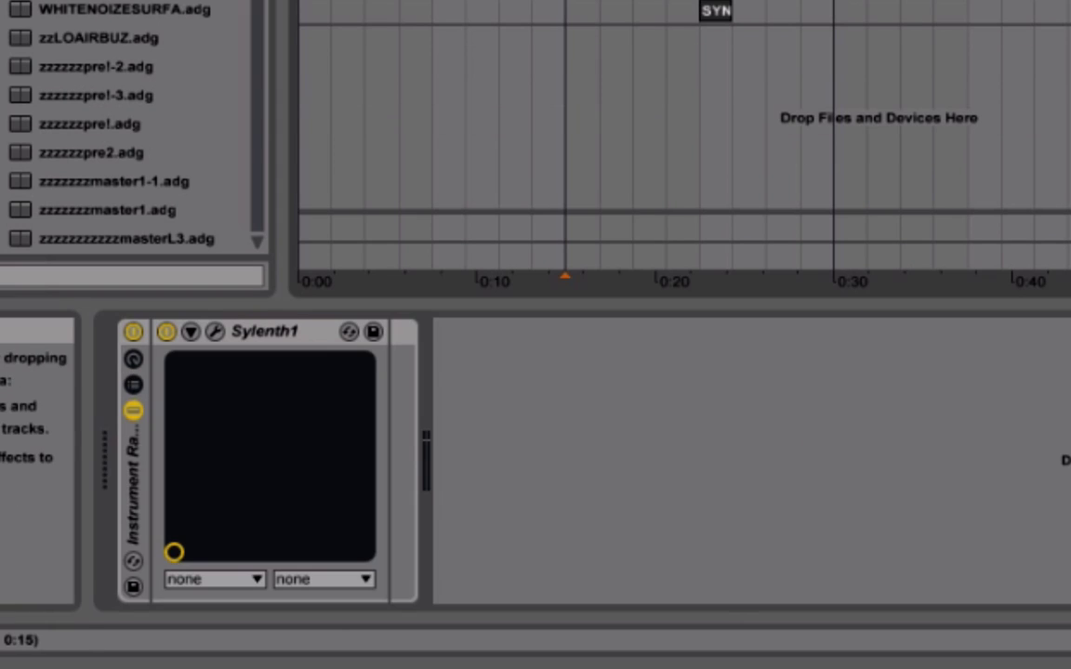